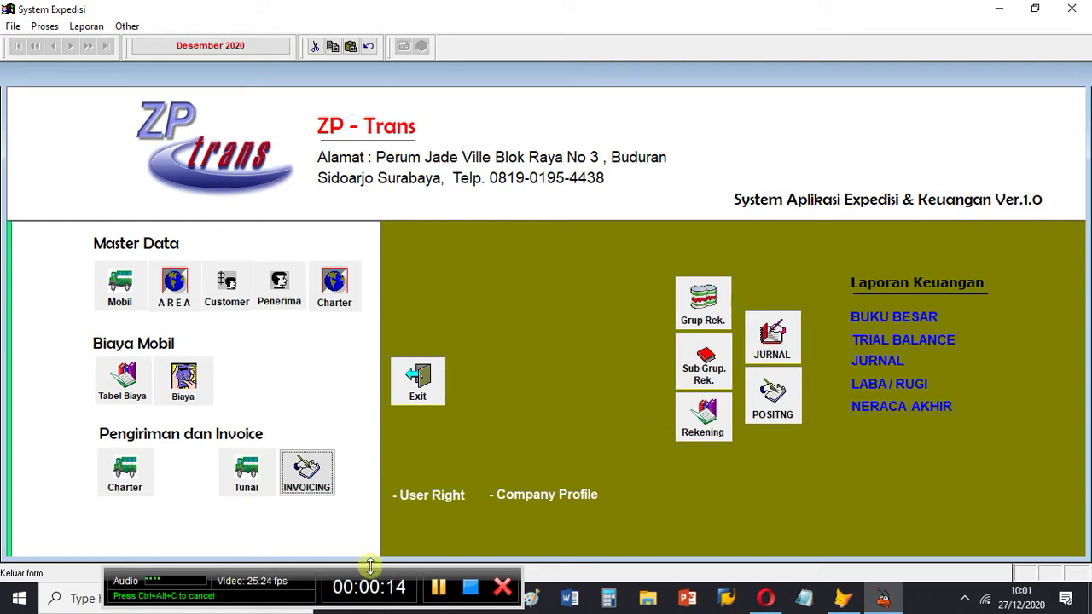
pyautogui.moveTo(370, 565); pyautogui.dragTo(318, 566)
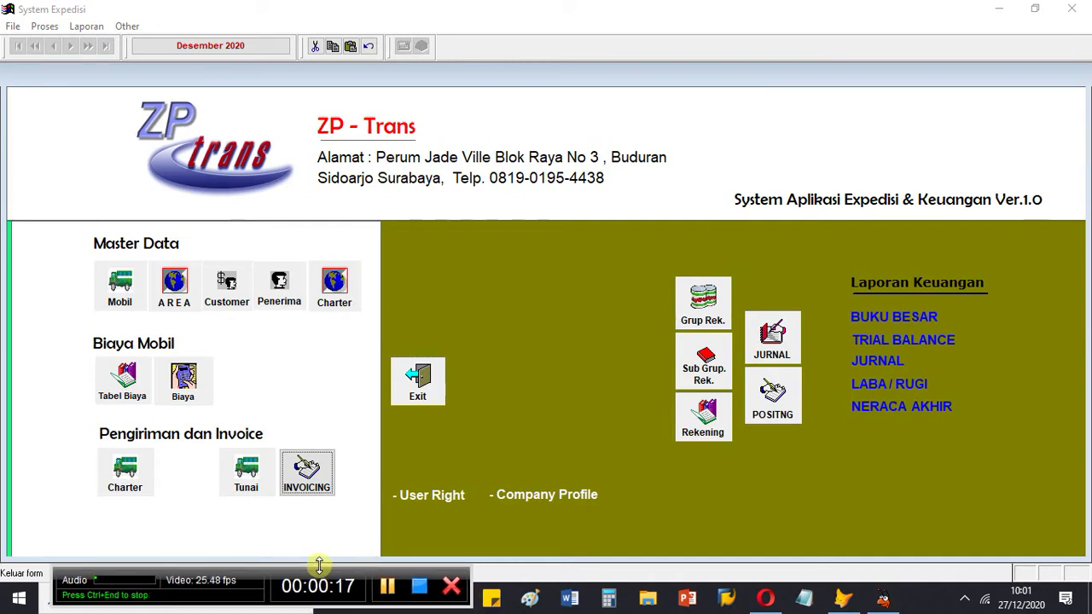
pyautogui.click(768, 600)
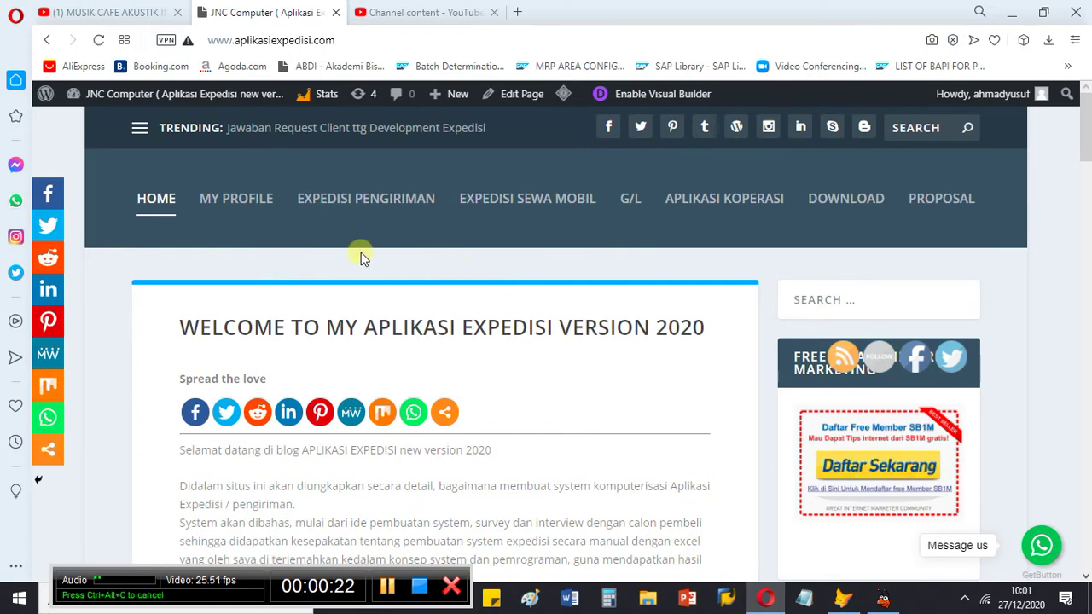
pyautogui.click(394, 39)
pyautogui.click(418, 32)
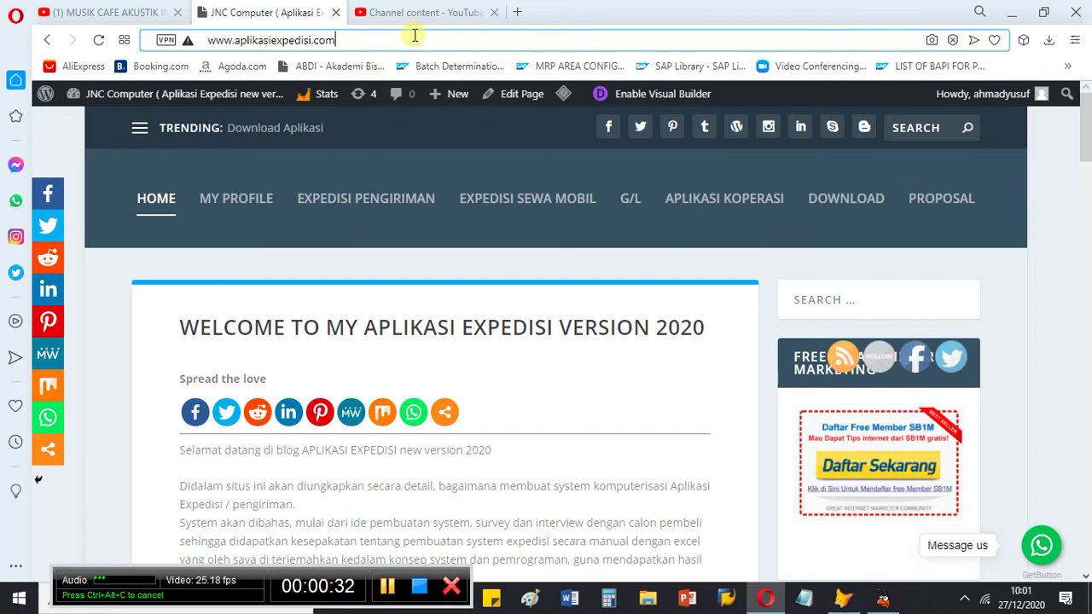
pyautogui.moveTo(390, 38); pyautogui.dragTo(187, 38)
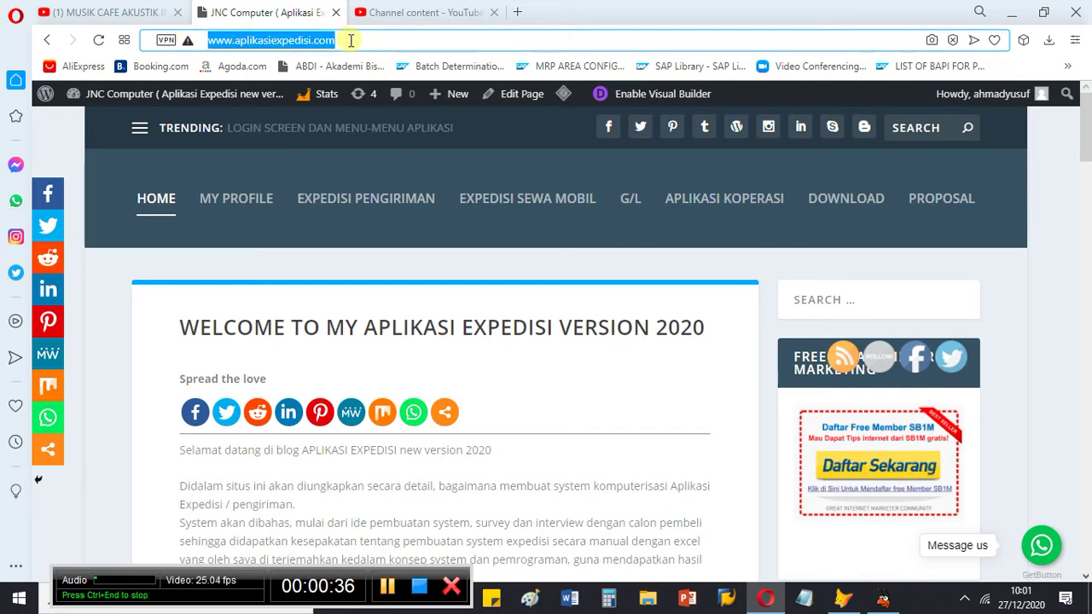
pyautogui.click(351, 41)
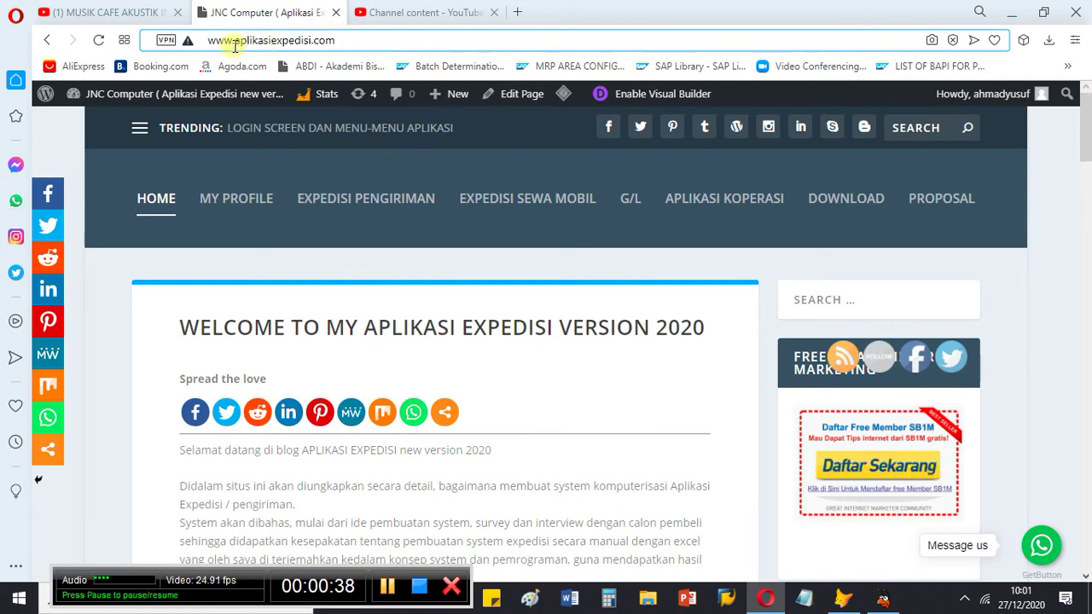
pyautogui.moveTo(357, 41); pyautogui.dragTo(196, 40)
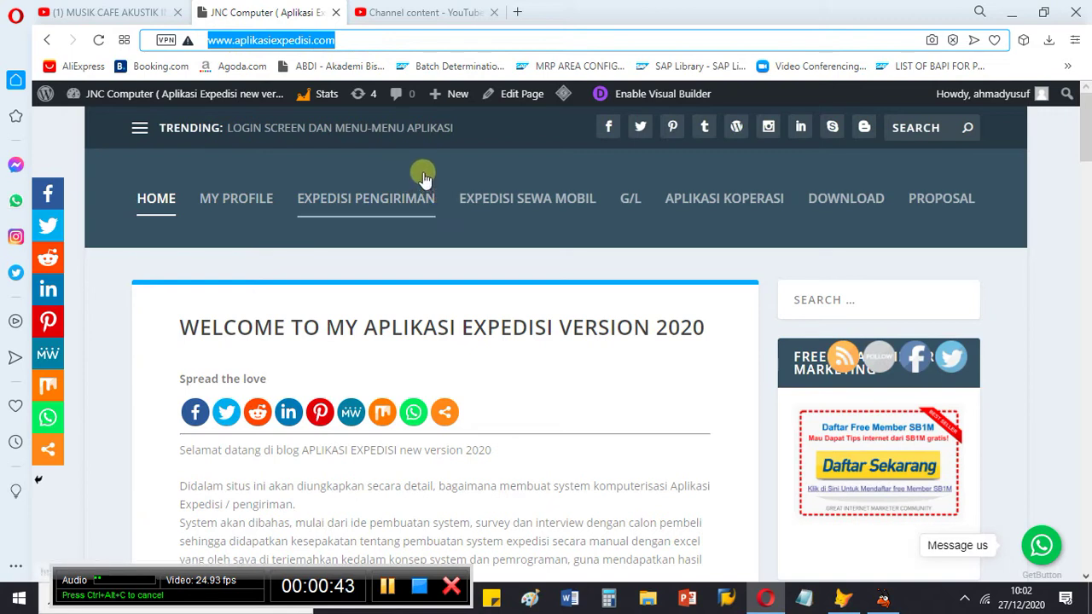
pyautogui.click(382, 40)
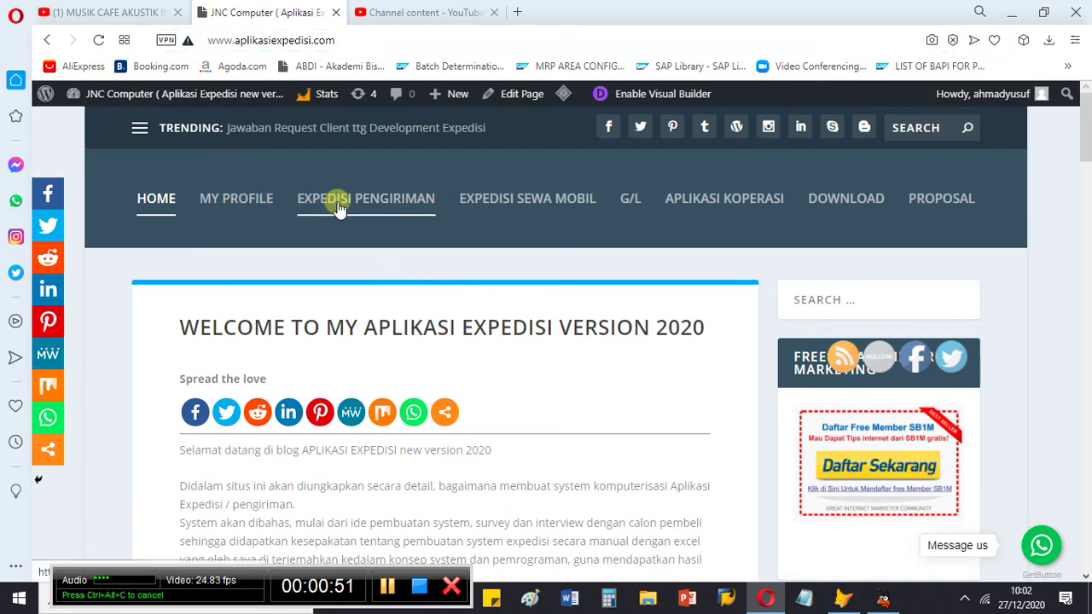
# Step: Visit the Expedisi Pengiriman page, and examine the Expedisi Sewa Mobil page's operating guide on folder permissions, login and the main menu
pyautogui.click(339, 209)
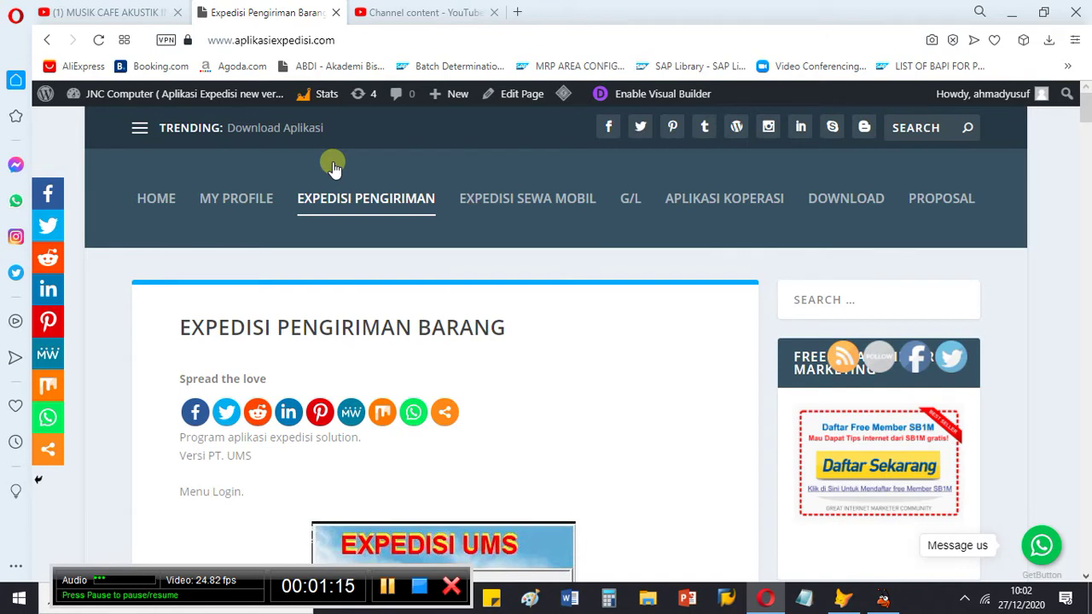
pyautogui.click(522, 198)
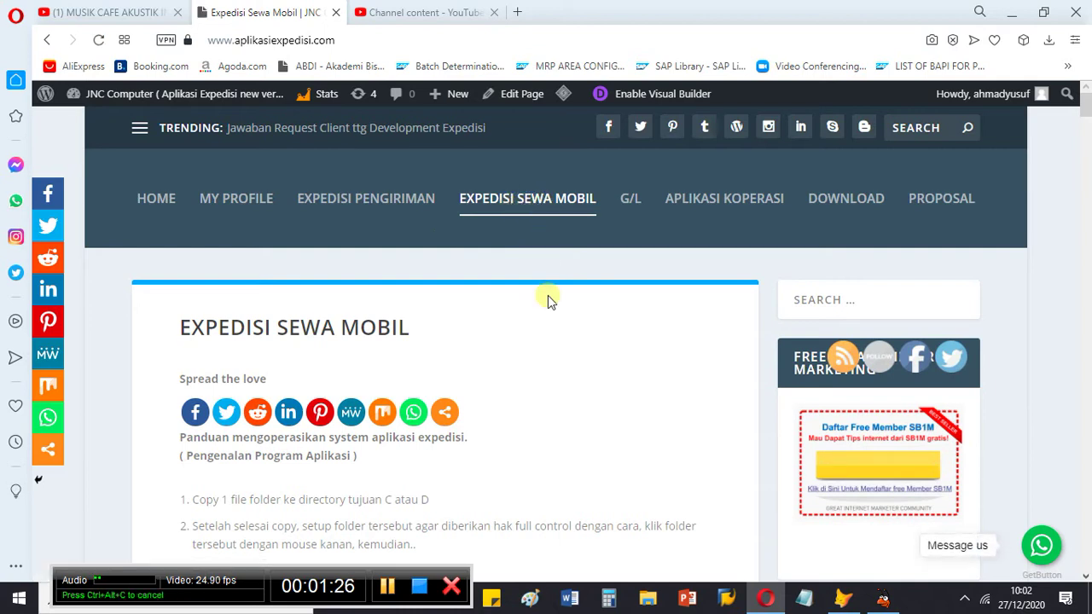
pyautogui.scroll(-3, 548, 295)
pyautogui.scroll(-3, 549, 297)
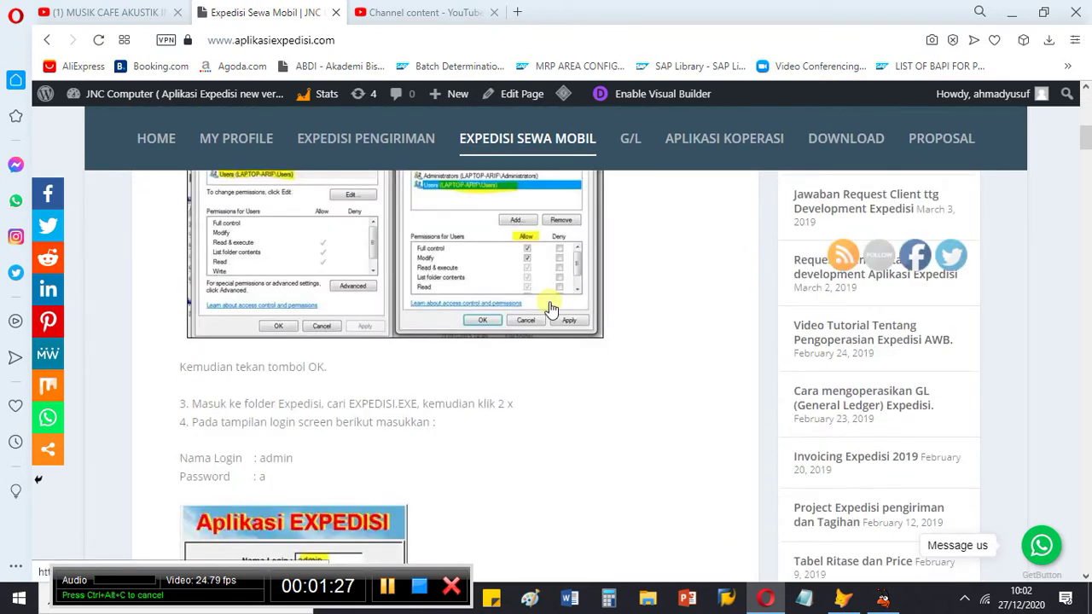
pyautogui.scroll(-6, 550, 307)
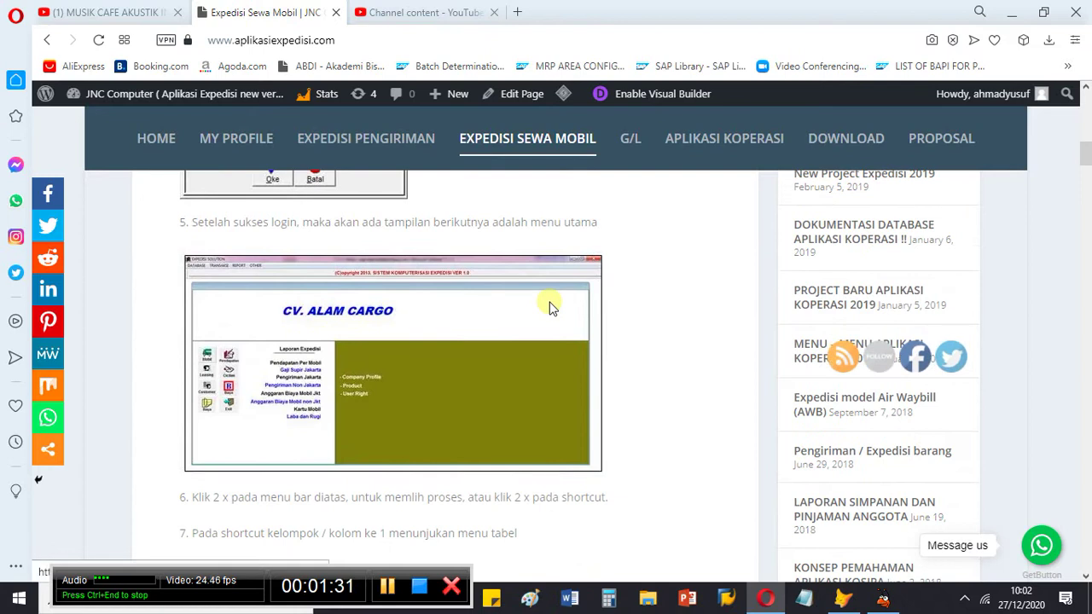
pyautogui.scroll(4, 550, 307)
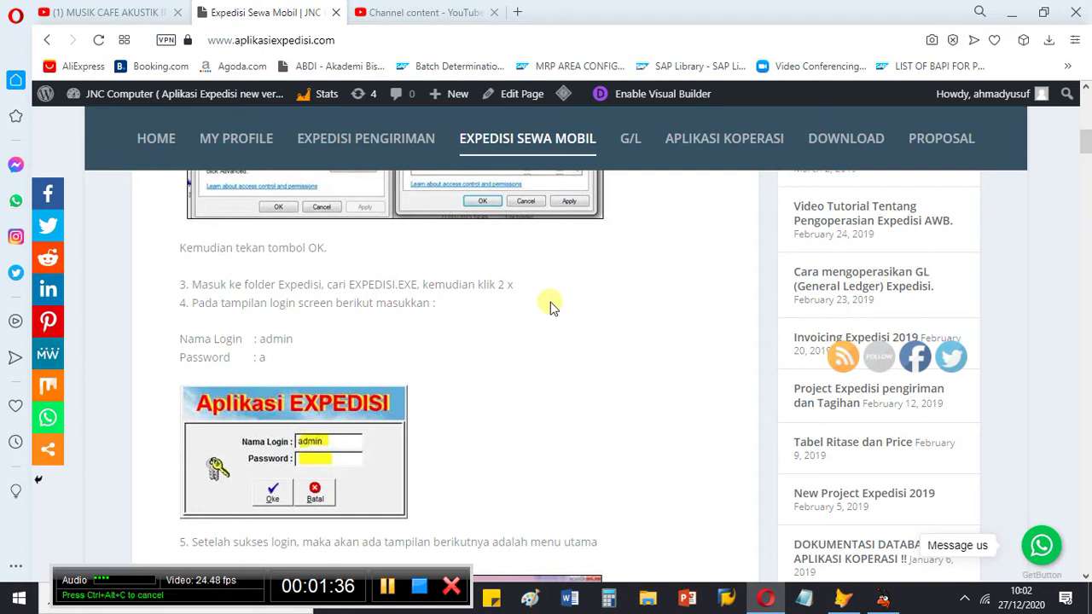
pyautogui.scroll(-2, 550, 303)
pyautogui.scroll(6, 550, 300)
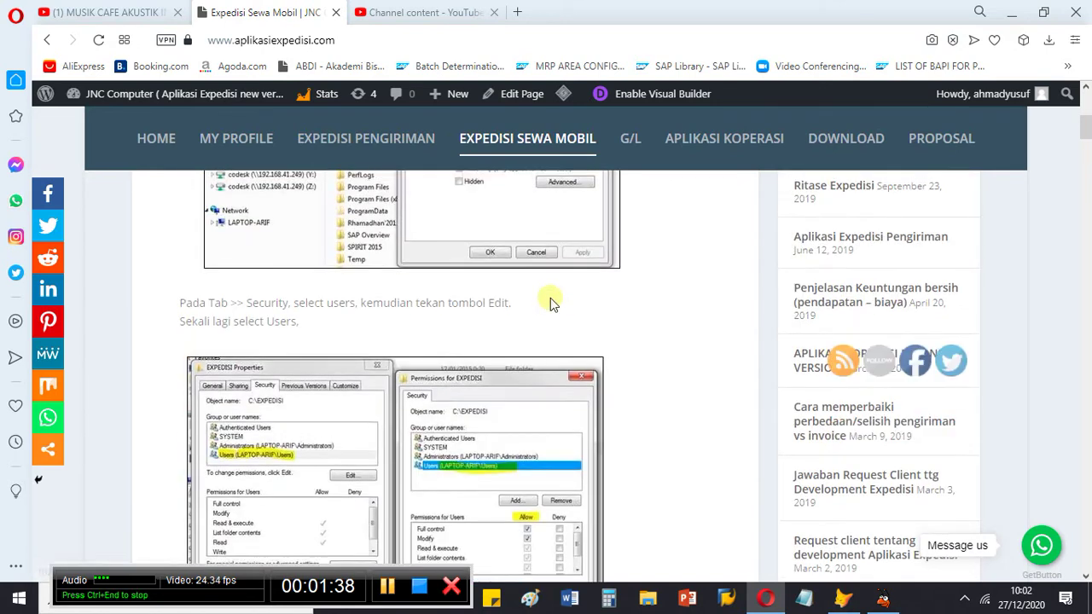
pyautogui.scroll(3, 637, 343)
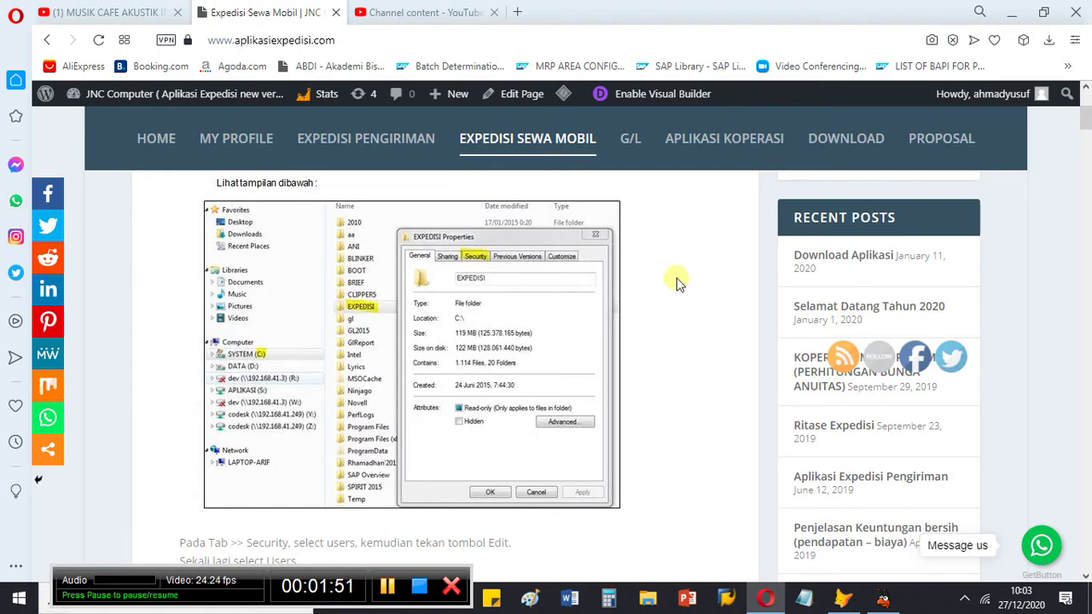
pyautogui.scroll(2, 540, 390)
pyautogui.scroll(-5, 542, 396)
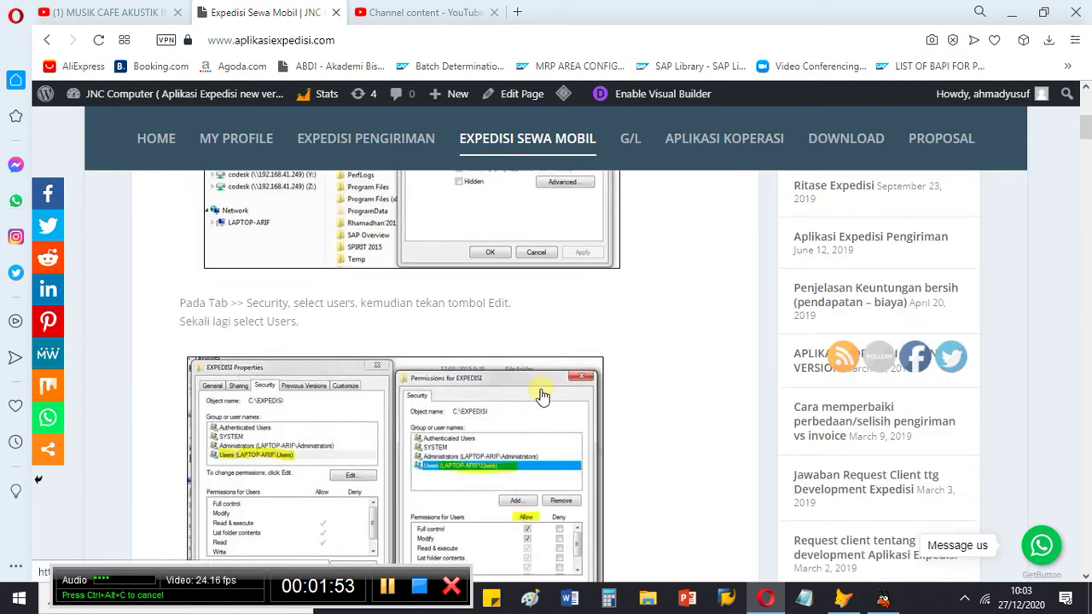
pyautogui.scroll(-5, 542, 396)
pyautogui.scroll(-5, 540, 395)
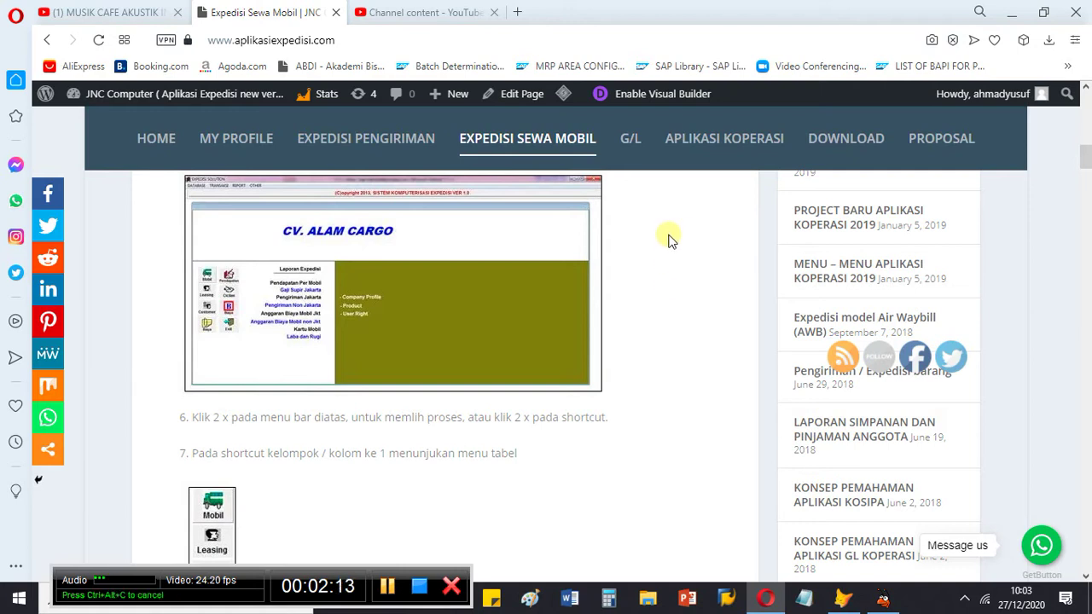
# Step: Open the Expedisi Pengiriman page and examine its login screen, main menu description and Tabel Mobil submenu
pyautogui.click(398, 150)
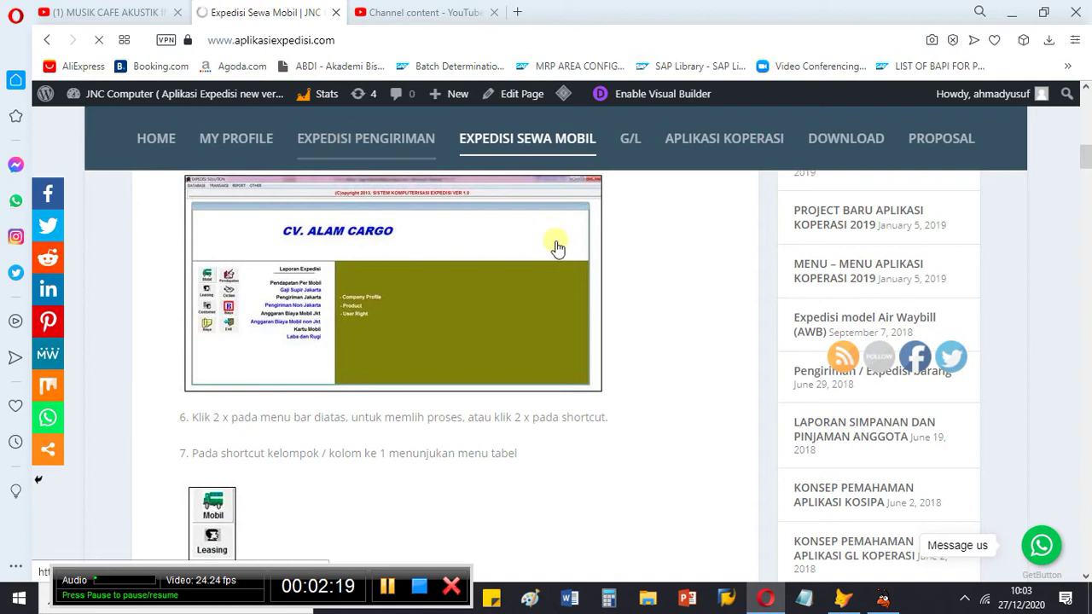
pyautogui.scroll(2, 563, 248)
pyautogui.scroll(-5, 572, 285)
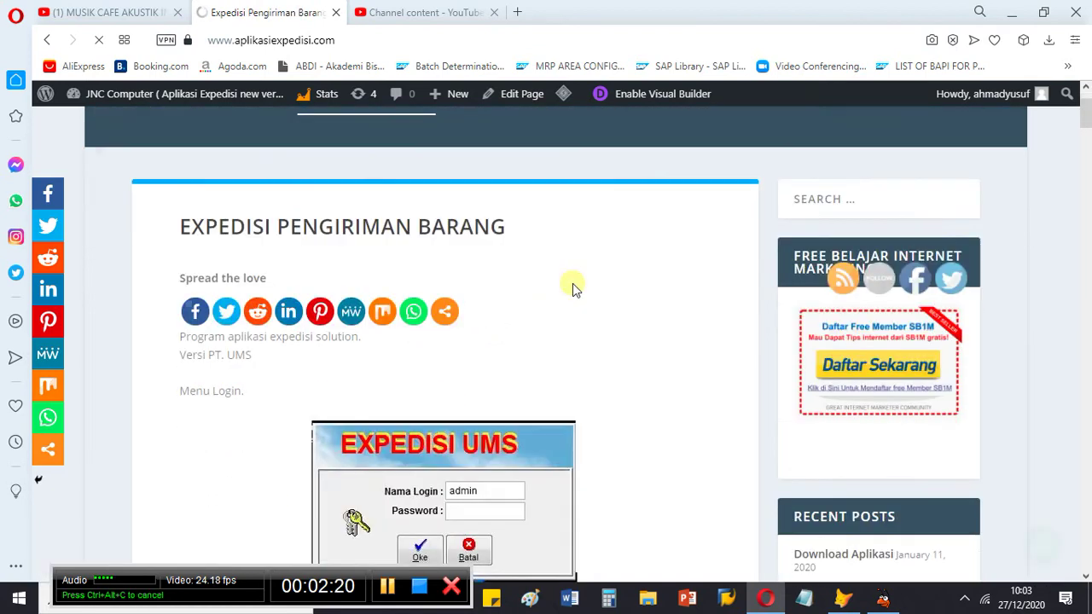
pyautogui.scroll(-2, 575, 290)
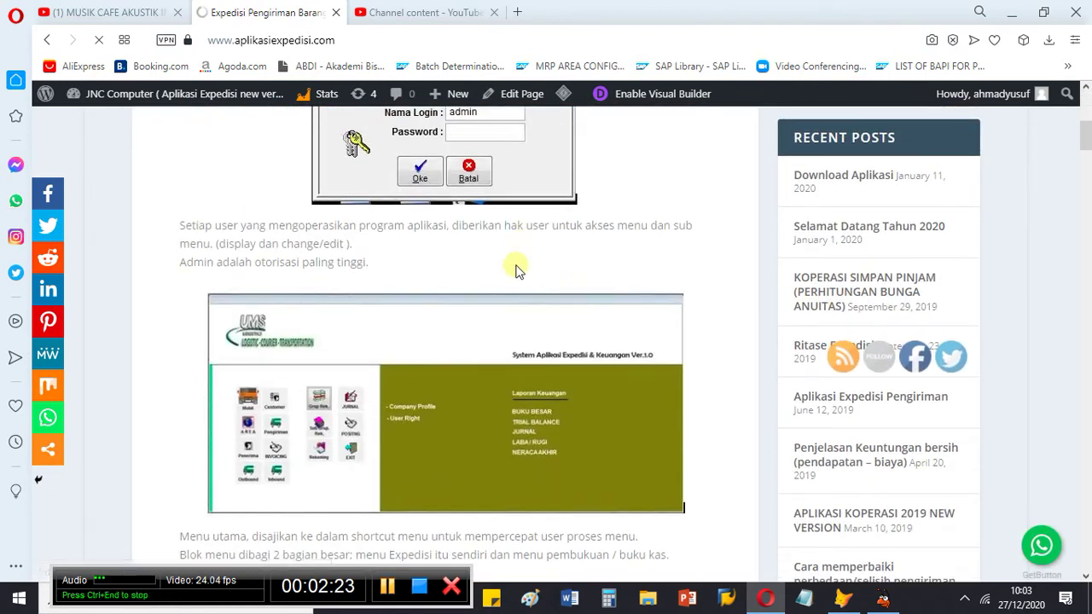
pyautogui.scroll(-1, 506, 282)
pyautogui.scroll(-5, 507, 282)
pyautogui.scroll(4, 500, 276)
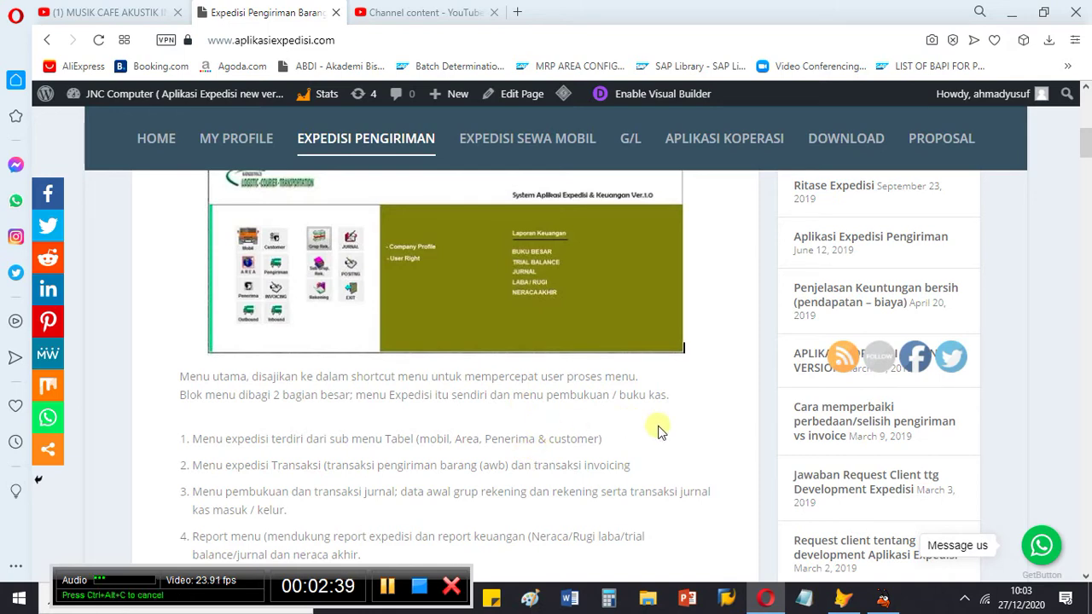
pyautogui.scroll(1, 301, 293)
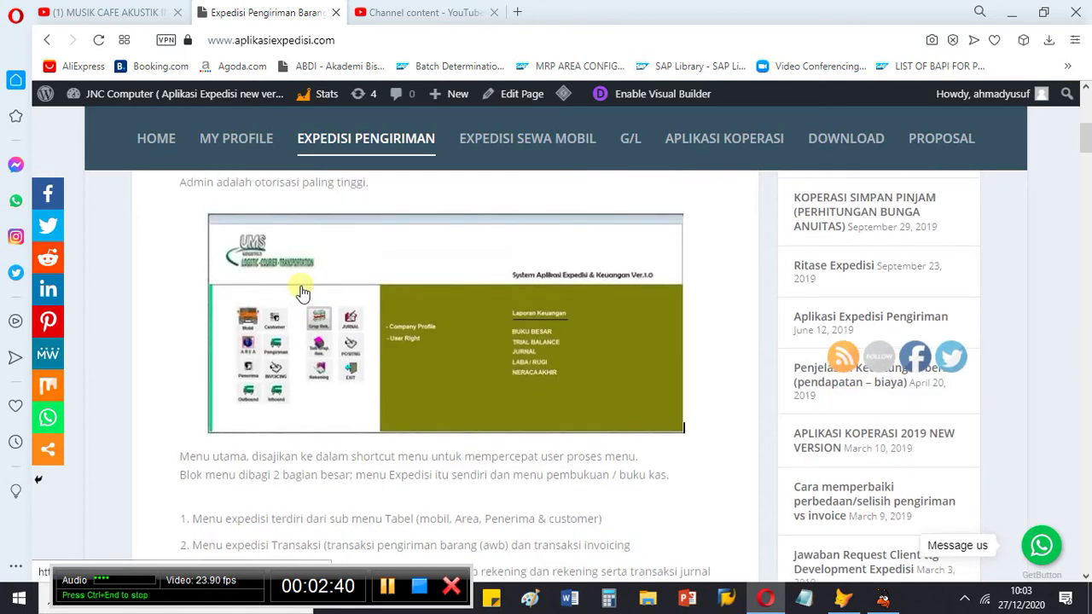
pyautogui.scroll(-1, 390, 307)
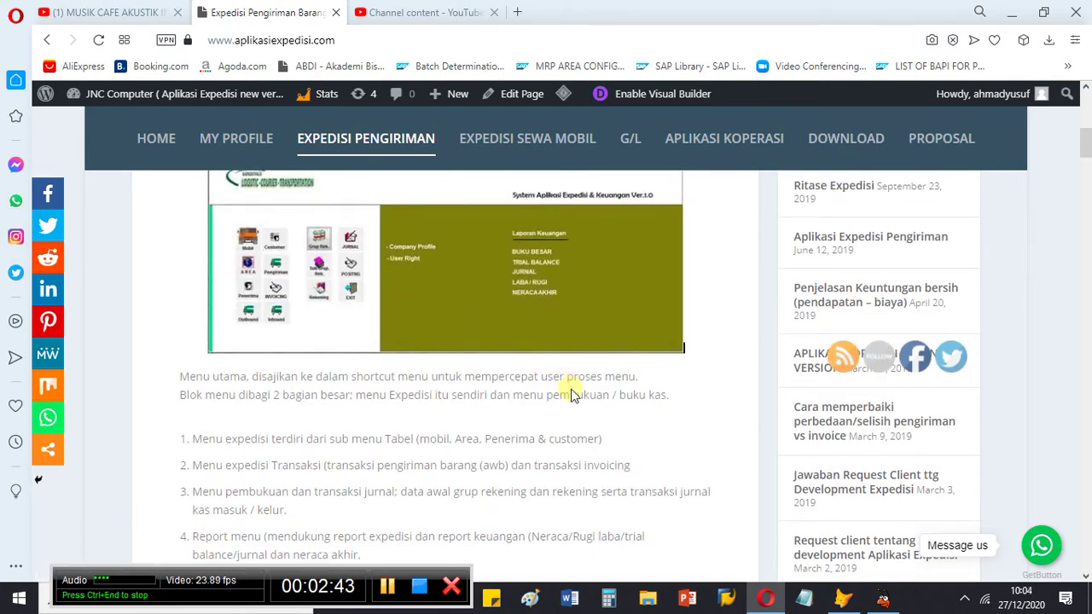
pyautogui.scroll(-1, 629, 435)
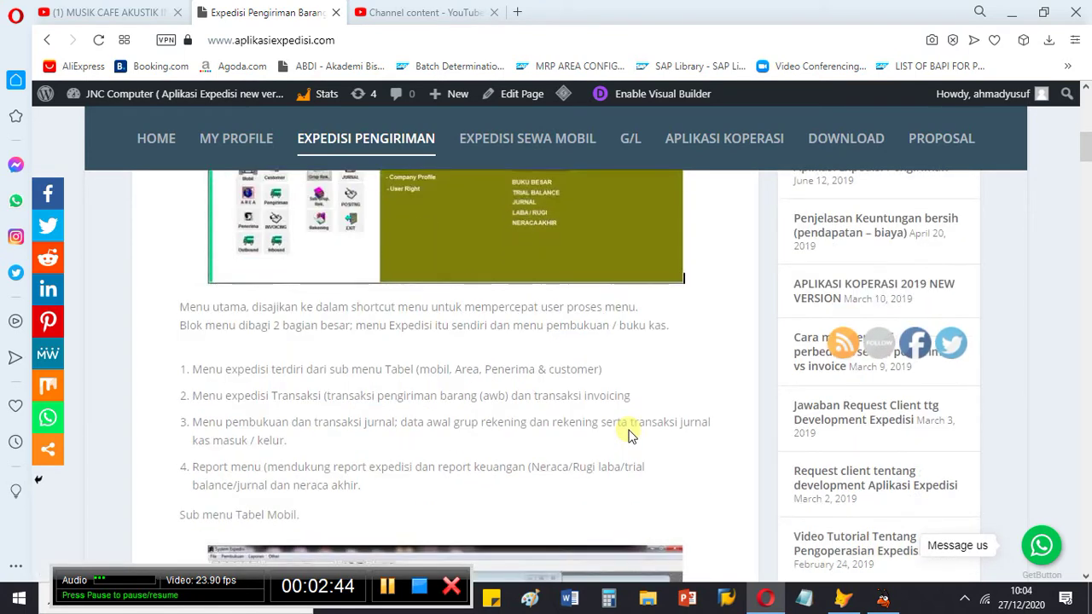
pyautogui.scroll(-2, 629, 435)
pyautogui.scroll(-2, 629, 436)
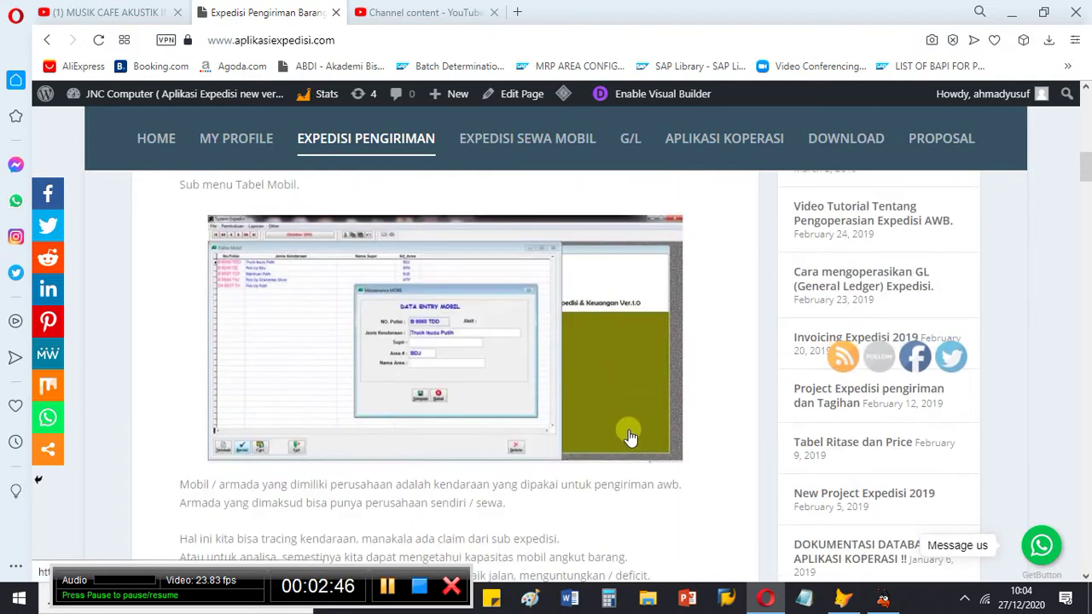
pyautogui.scroll(10, 630, 436)
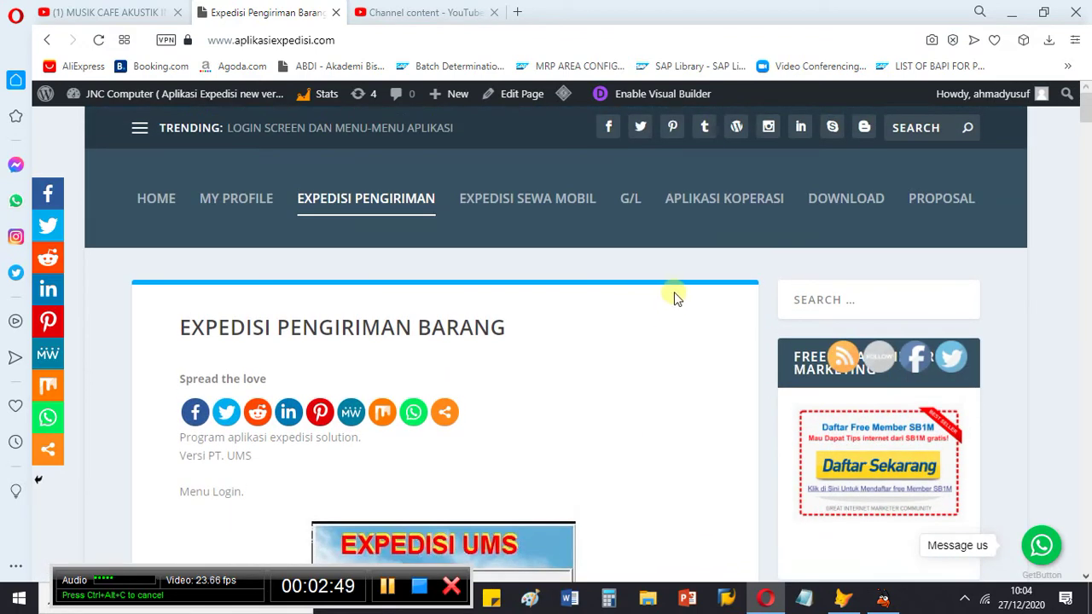
# Step: Open the G/L page and examine the list of master data, journal transactions and financial reports in the GL Expedisi system
pyautogui.click(635, 210)
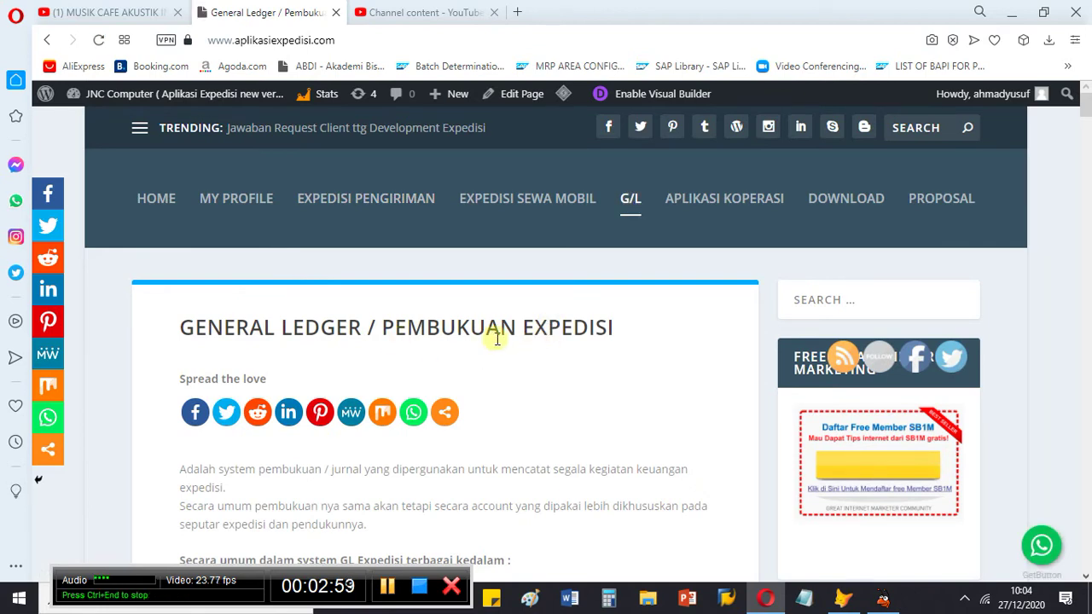
pyautogui.scroll(-3, 479, 366)
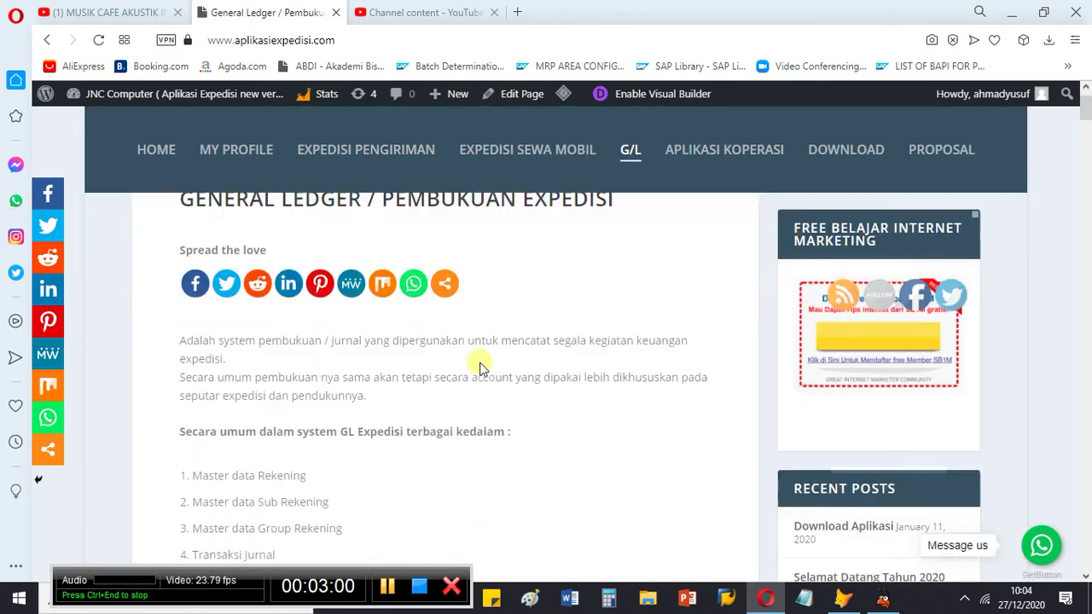
pyautogui.scroll(-7, 482, 367)
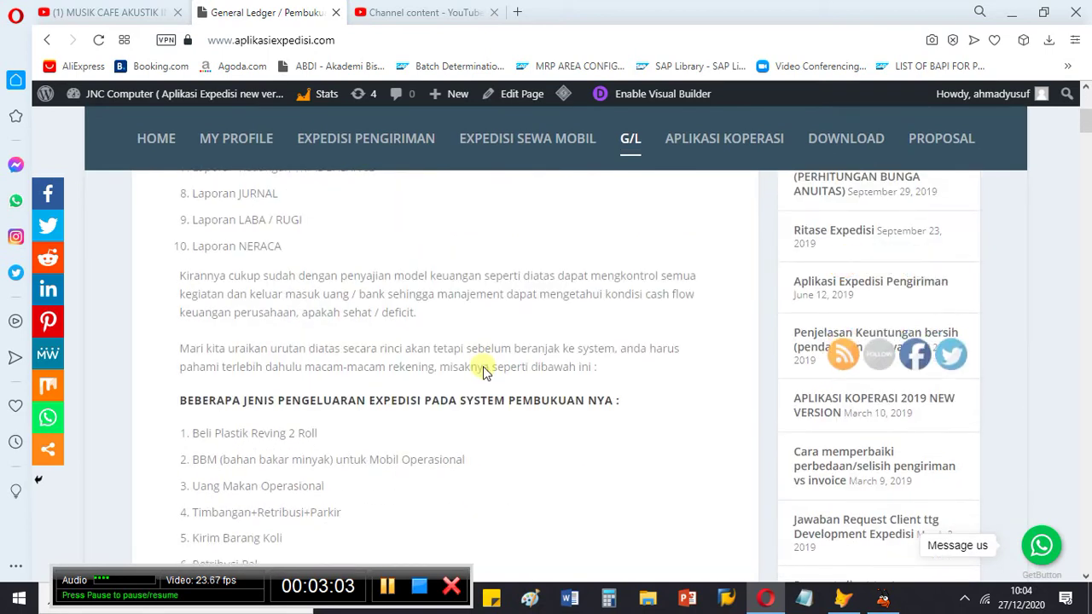
pyautogui.scroll(3, 484, 368)
pyautogui.scroll(4, 485, 373)
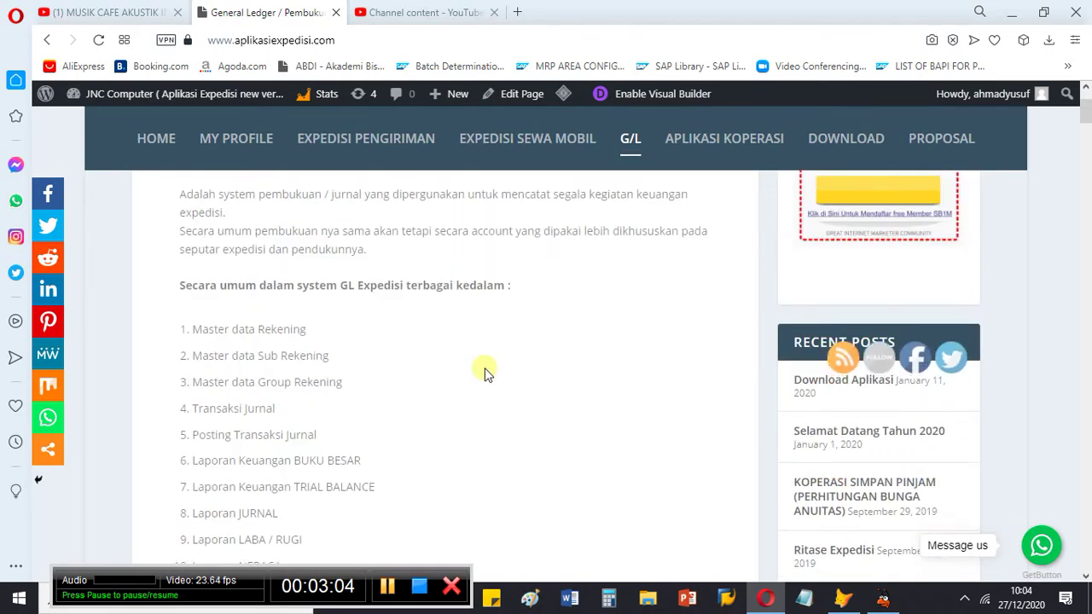
pyautogui.scroll(-1, 484, 372)
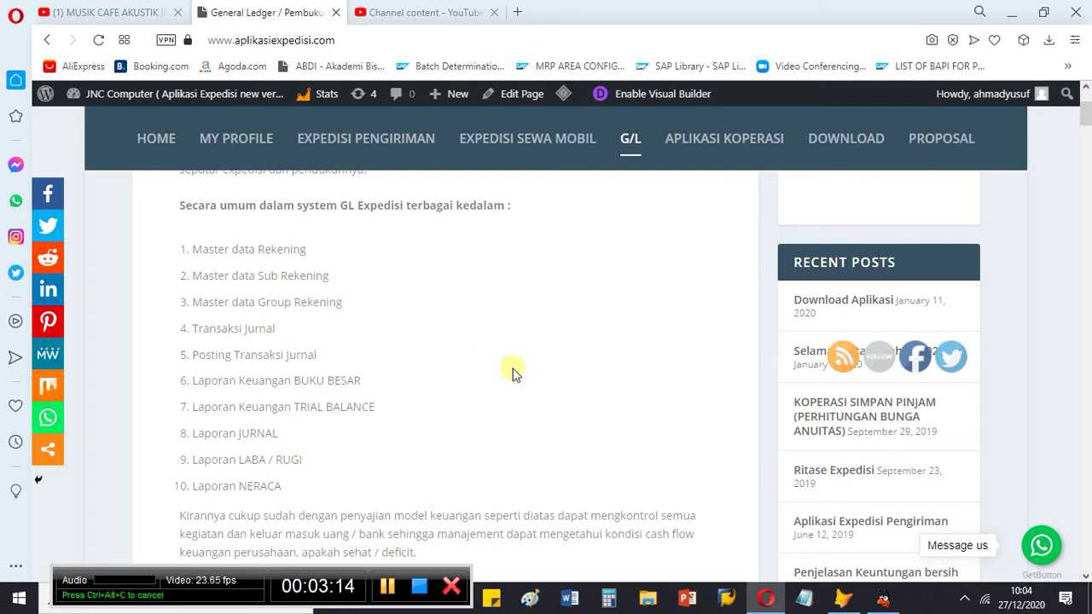
# Step: Examine the G/L page's expense types, sub group accounts, Revisi Rekening input form and account group explanation
pyautogui.scroll(-10, 546, 372)
pyautogui.scroll(-15, 546, 373)
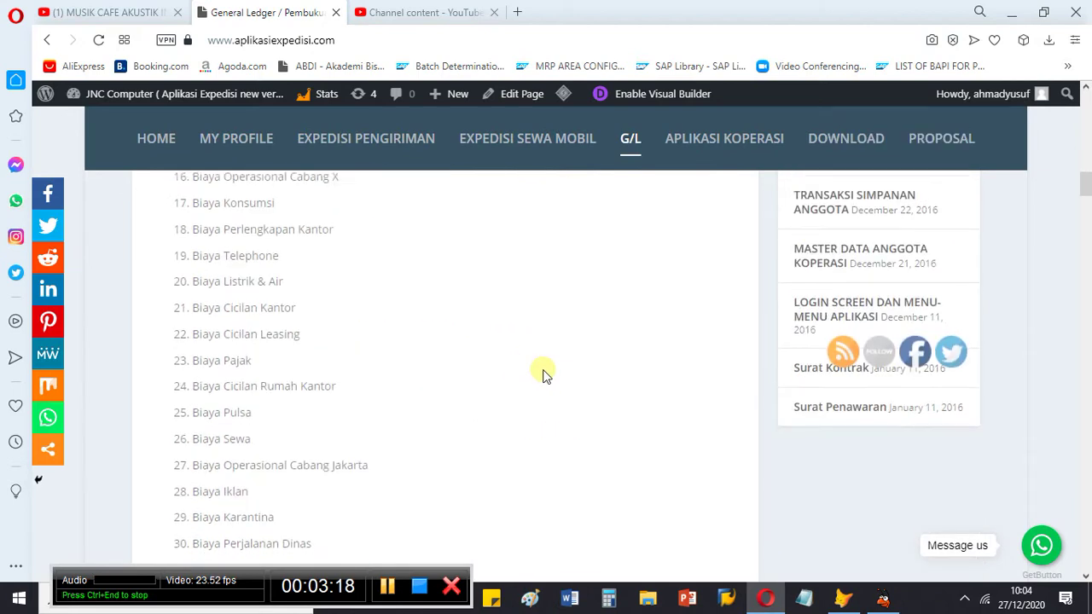
pyautogui.scroll(-15, 546, 373)
pyautogui.scroll(-5, 546, 373)
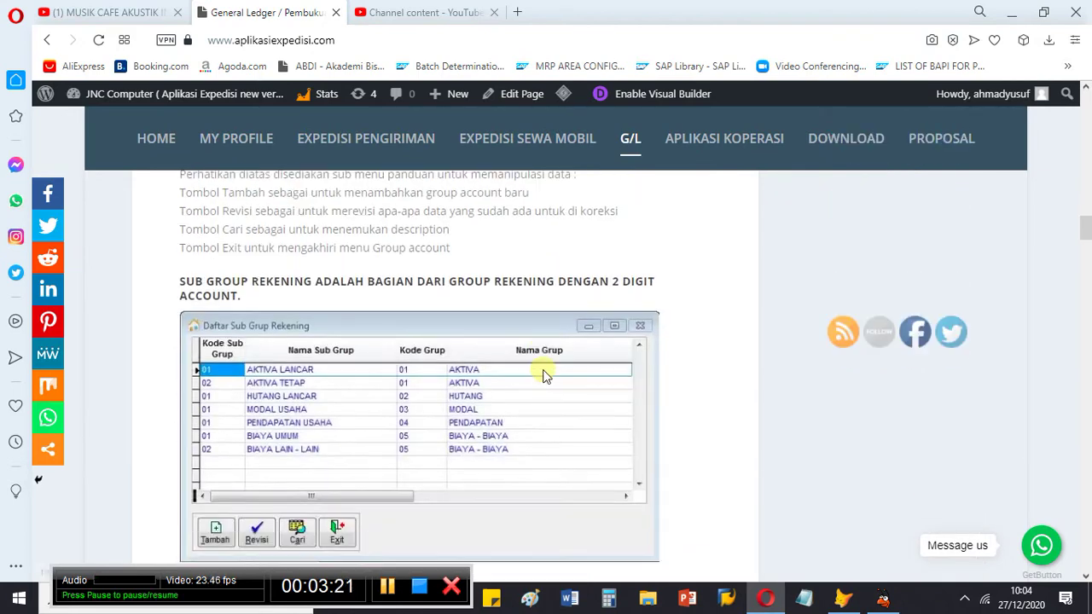
pyautogui.scroll(-3, 370, 419)
pyautogui.scroll(-1, 385, 415)
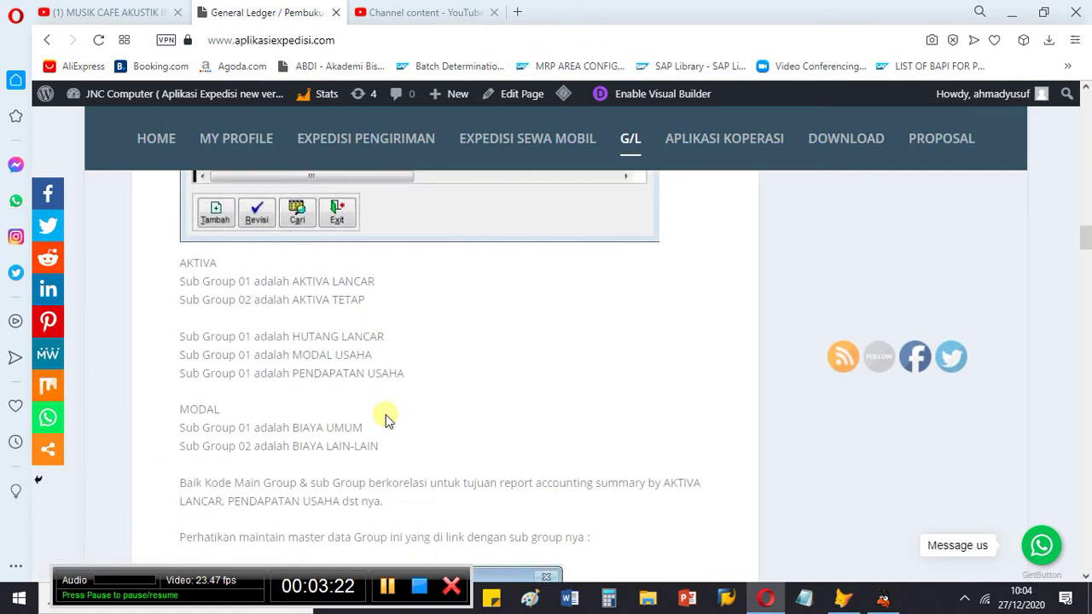
pyautogui.scroll(-7, 386, 415)
pyautogui.scroll(-6, 385, 420)
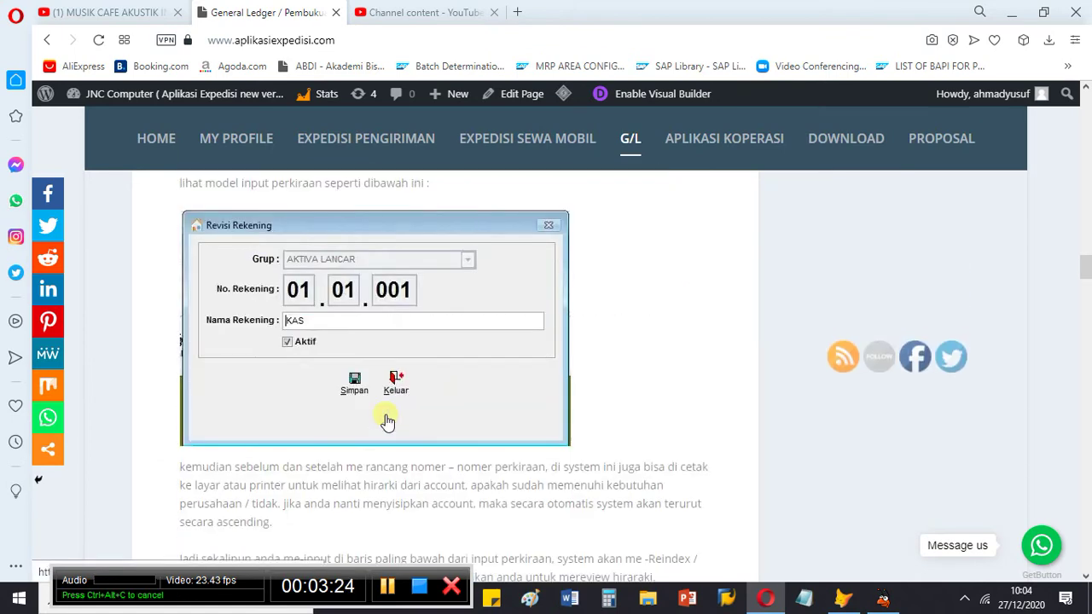
pyautogui.scroll(14, 386, 419)
pyautogui.scroll(5, 386, 421)
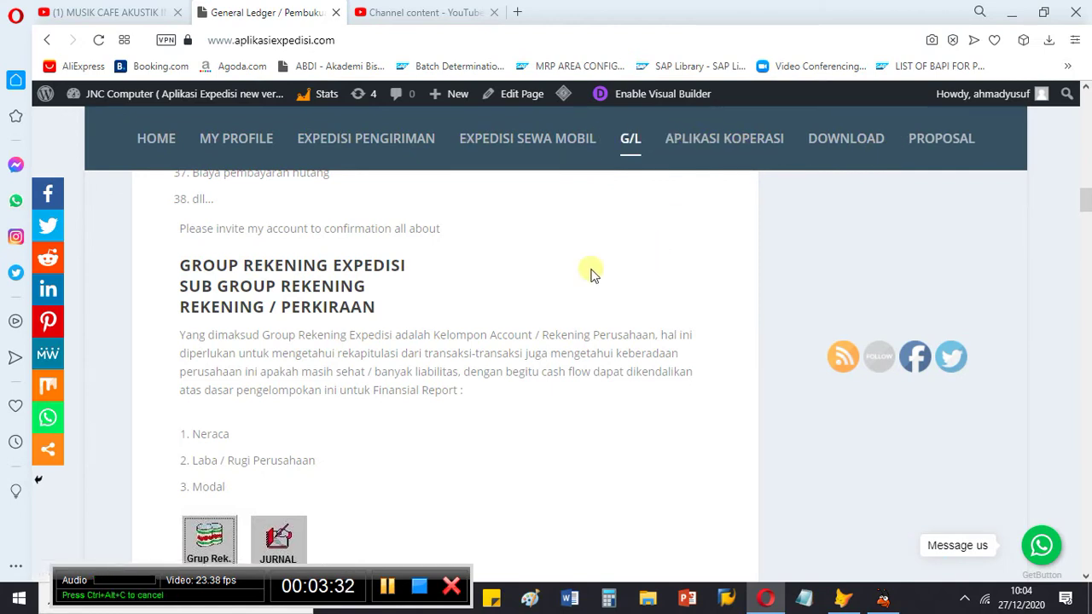
# Step: Switch from the website to the System Expedisi application and open the list of cash shipments (Tunai)
pyautogui.scroll(10, 576, 266)
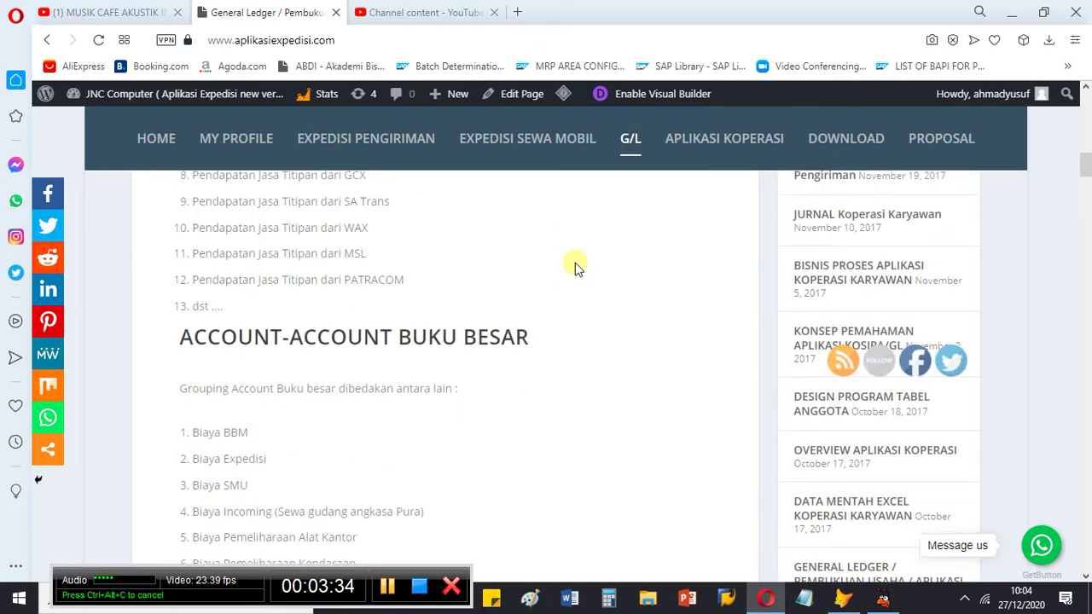
pyautogui.scroll(15, 577, 266)
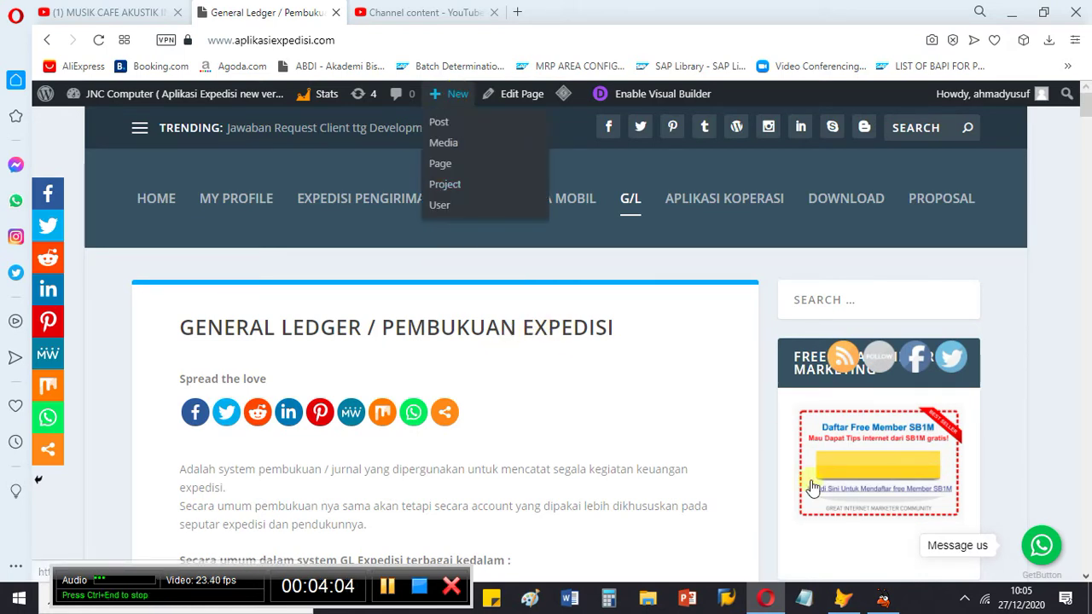
pyautogui.click(887, 600)
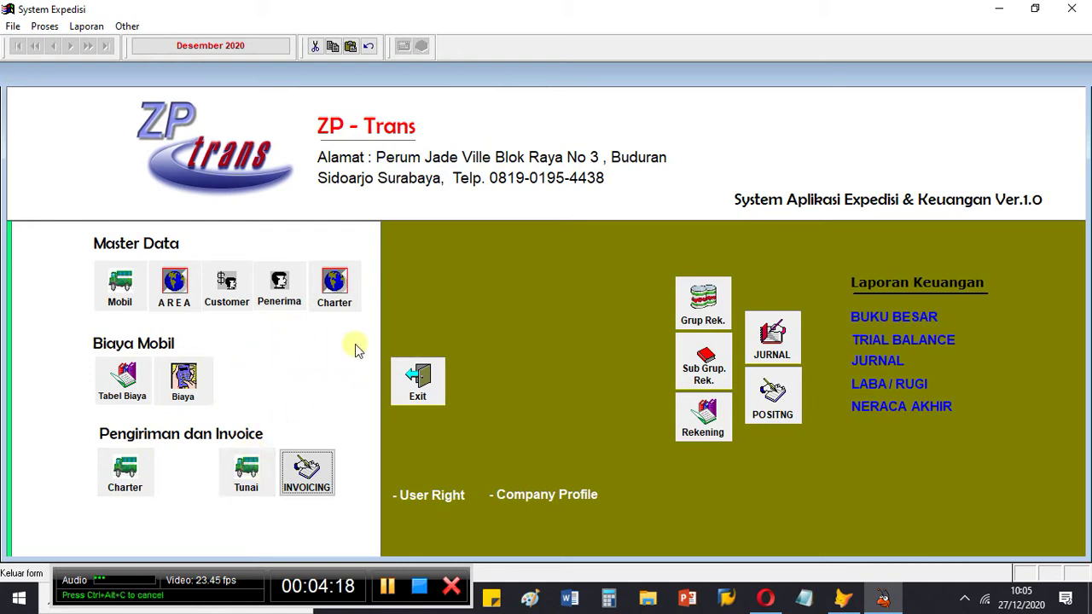
pyautogui.click(249, 477)
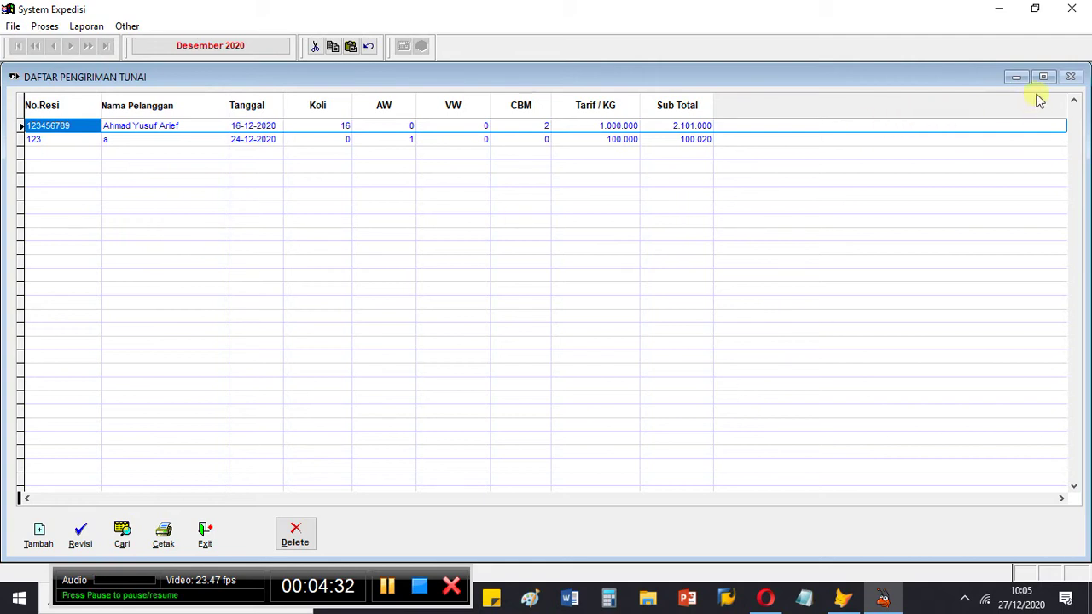
# Step: Examine the first cash shipment's row across the Koli, AW, VW, CBM and tariff columns
pyautogui.click(155, 134)
pyautogui.press('Tab')
pyautogui.press('Tab')
pyautogui.press('Tab')
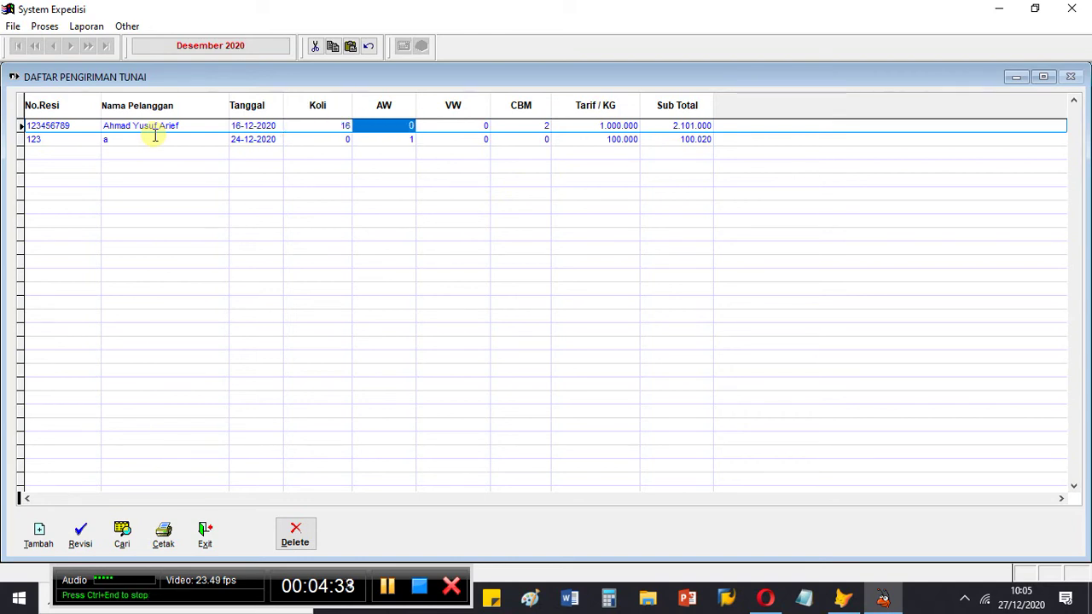
pyautogui.press('Tab')
pyautogui.hotkey('shift', 'Tab')
pyautogui.hotkey('shift', 'Tab')
pyautogui.press('Tab')
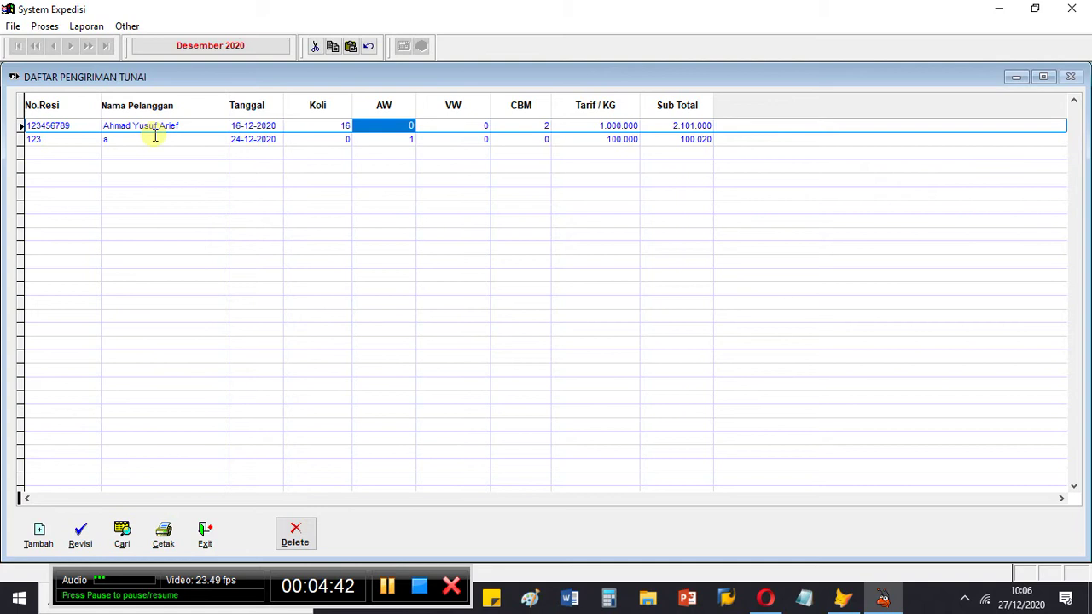
pyautogui.press('Tab')
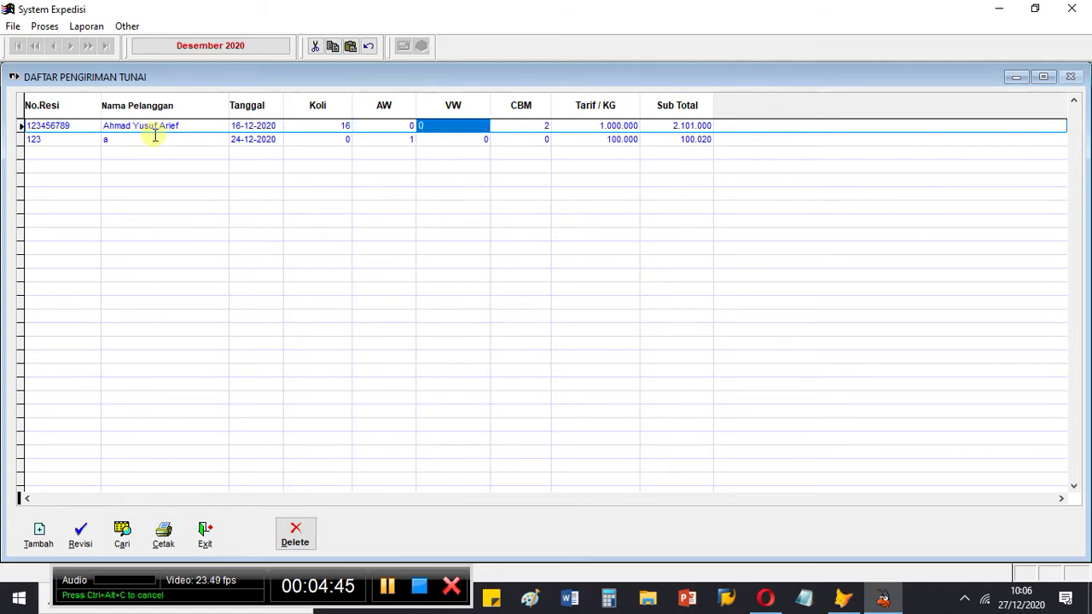
pyautogui.press('Tab')
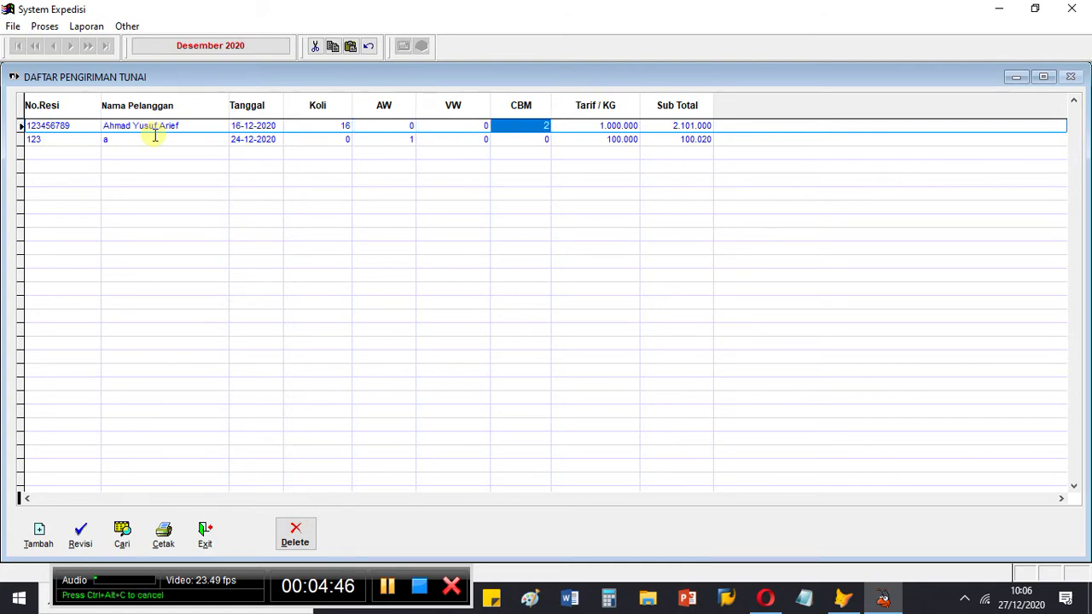
pyautogui.press('Tab')
pyautogui.hotkey('shift', 'Tab')
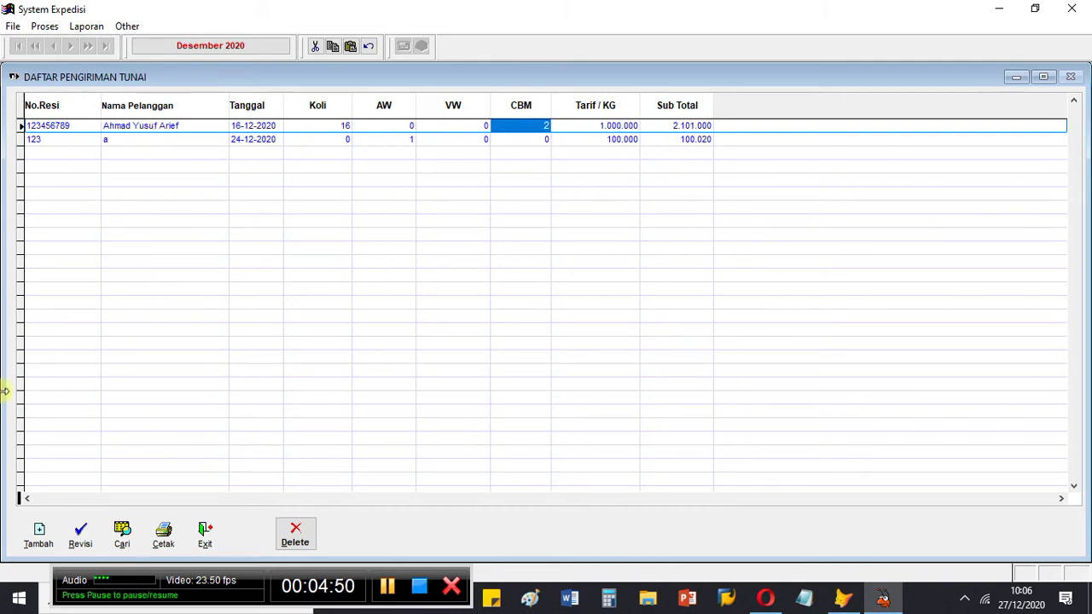
# Step: Open the first cash shipment for revision and review its customer and recipient name, address and phone fields
pyautogui.click(77, 128)
pyautogui.click(81, 530)
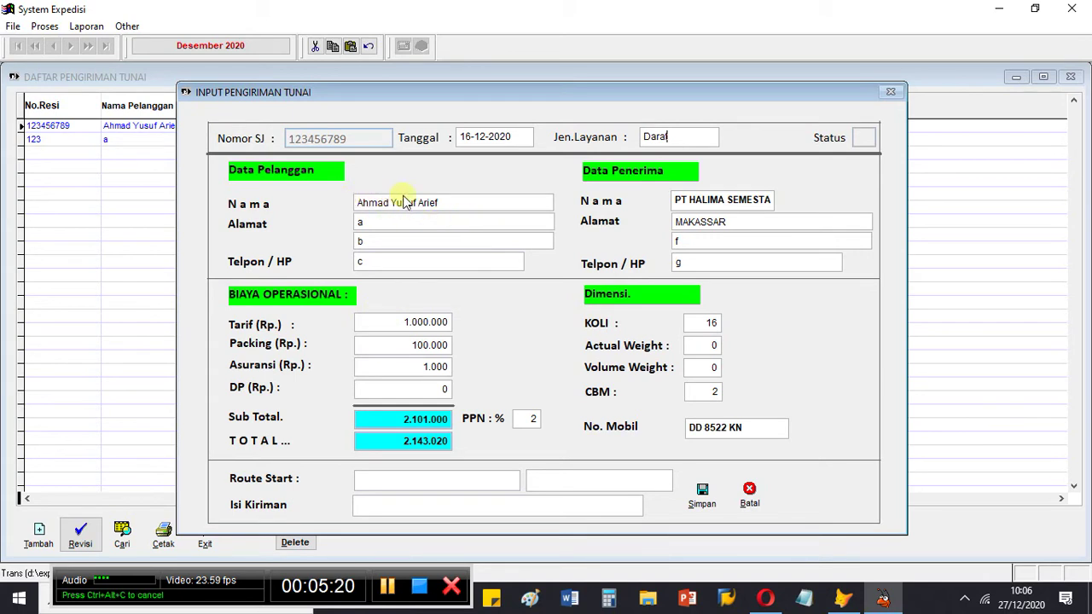
pyautogui.click(397, 223)
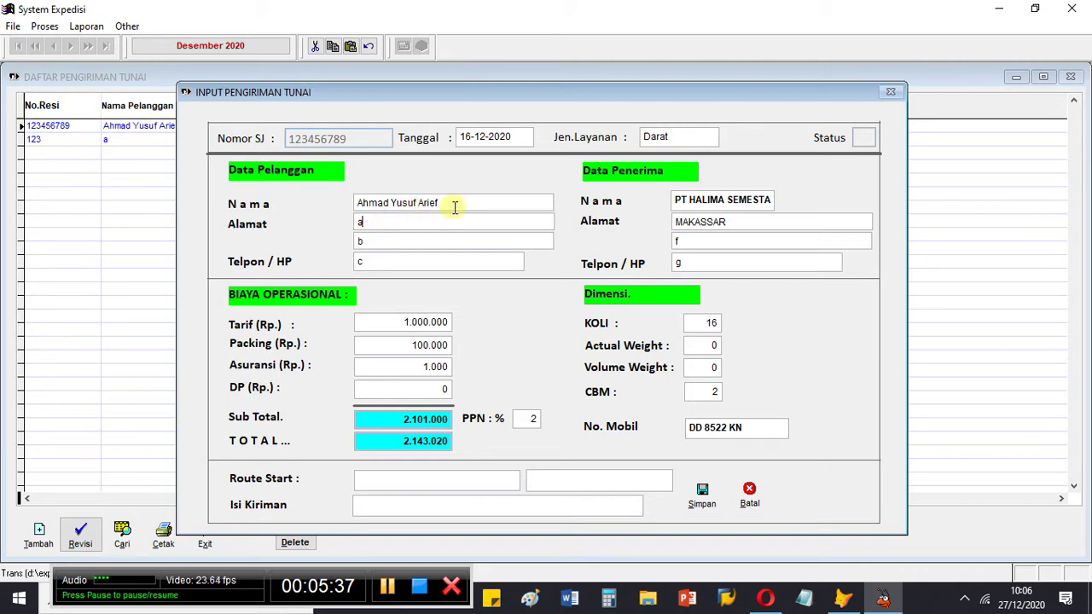
pyautogui.write('f')
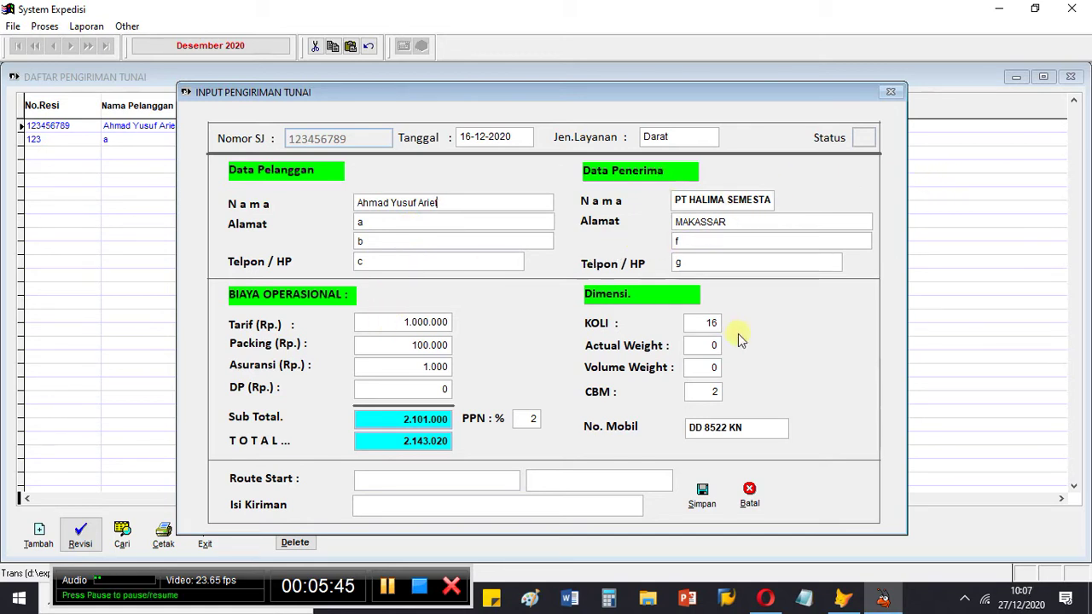
pyautogui.click(754, 222)
pyautogui.click(713, 261)
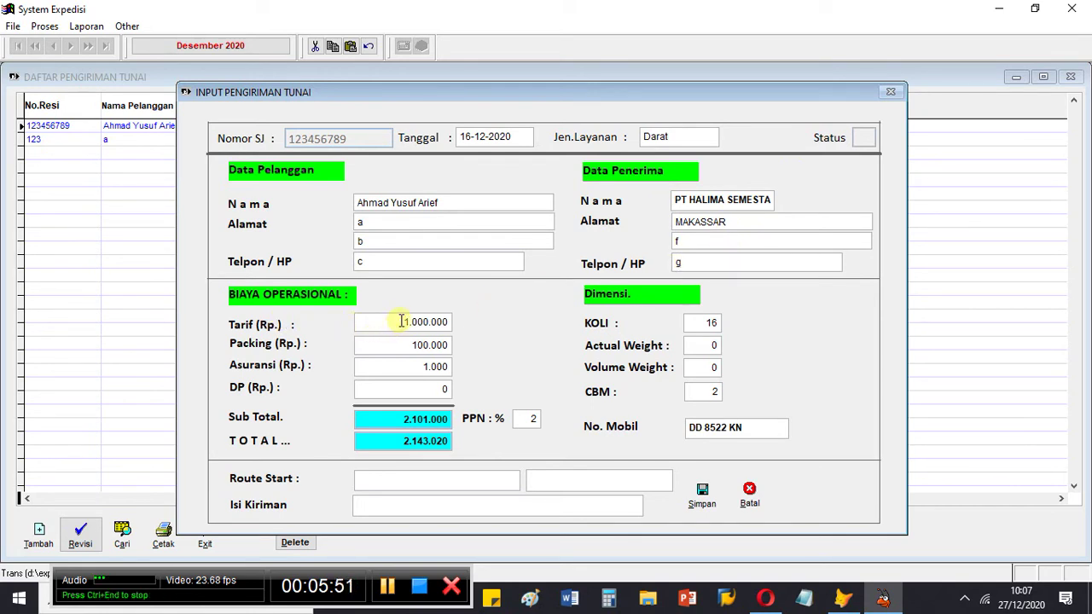
# Step: Review the shipment's Tarif and CBM entries, and set the CBM to 0
pyautogui.moveTo(358, 321); pyautogui.dragTo(457, 320)
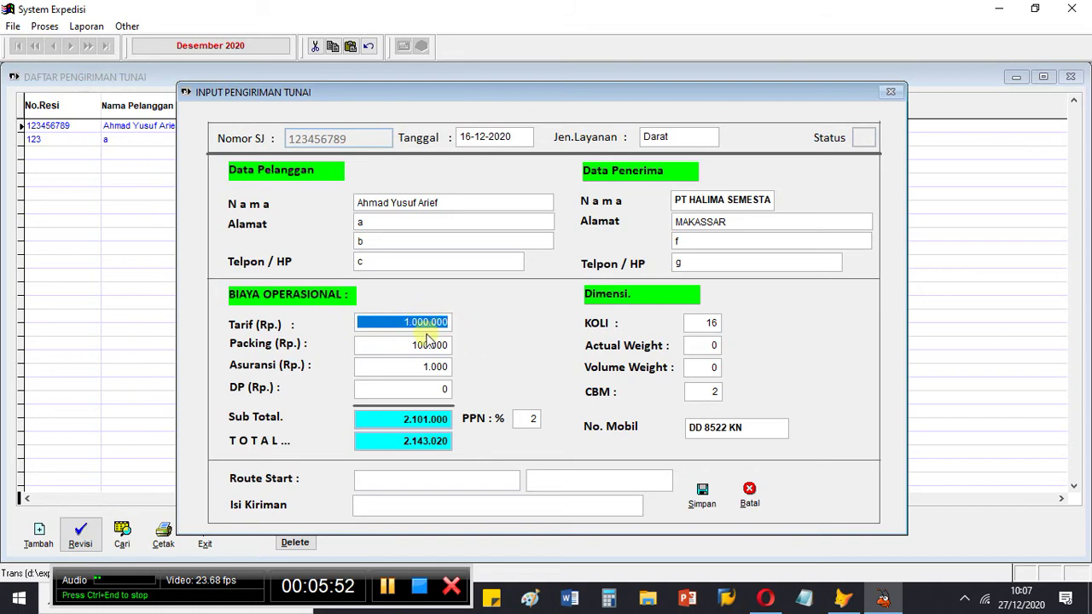
pyautogui.click(376, 323)
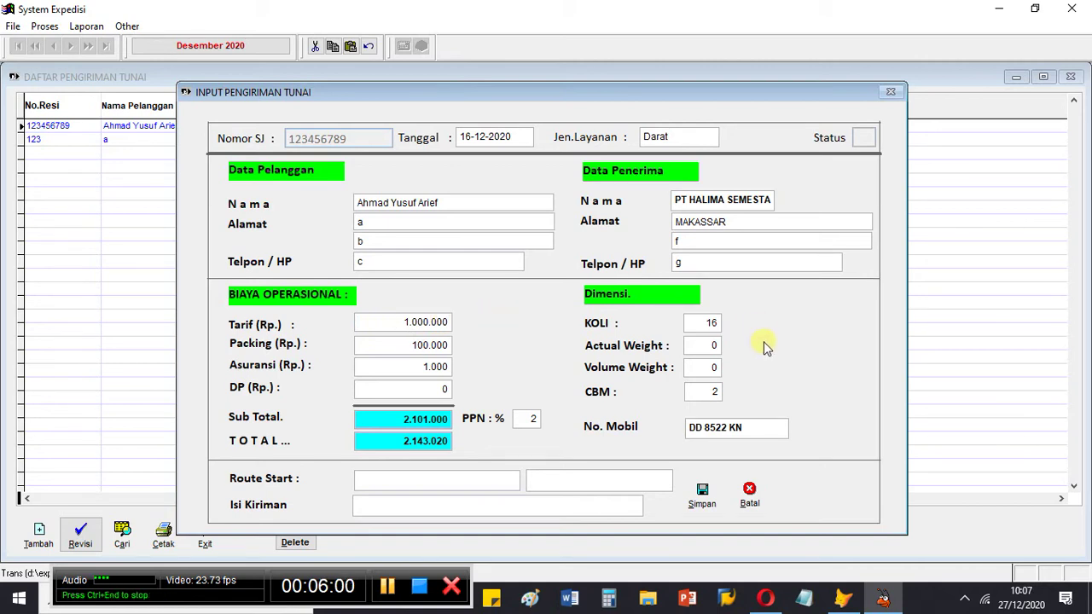
pyautogui.moveTo(702, 392)
pyautogui.mouseDown()
pyautogui.moveTo(723, 392)
pyautogui.moveTo(693, 392)
pyautogui.mouseUp()
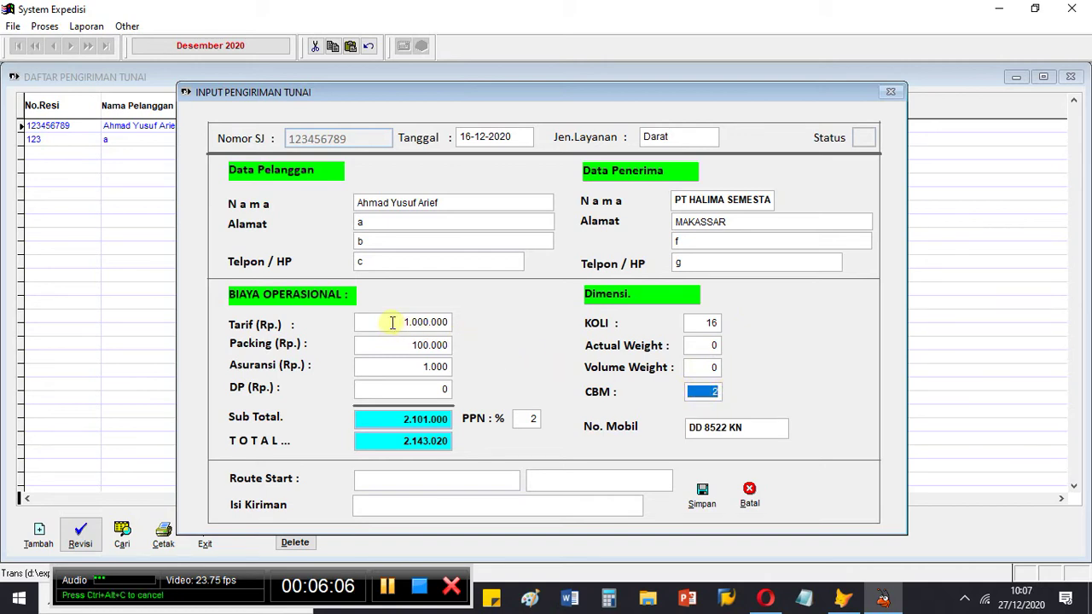
pyautogui.moveTo(392, 323); pyautogui.dragTo(446, 320)
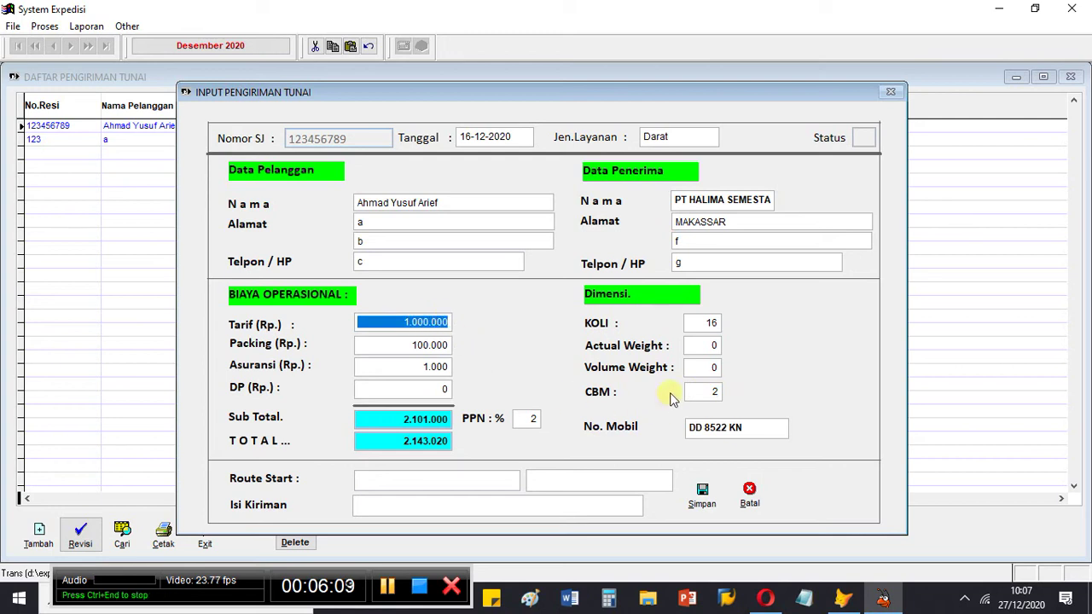
pyautogui.click(711, 393)
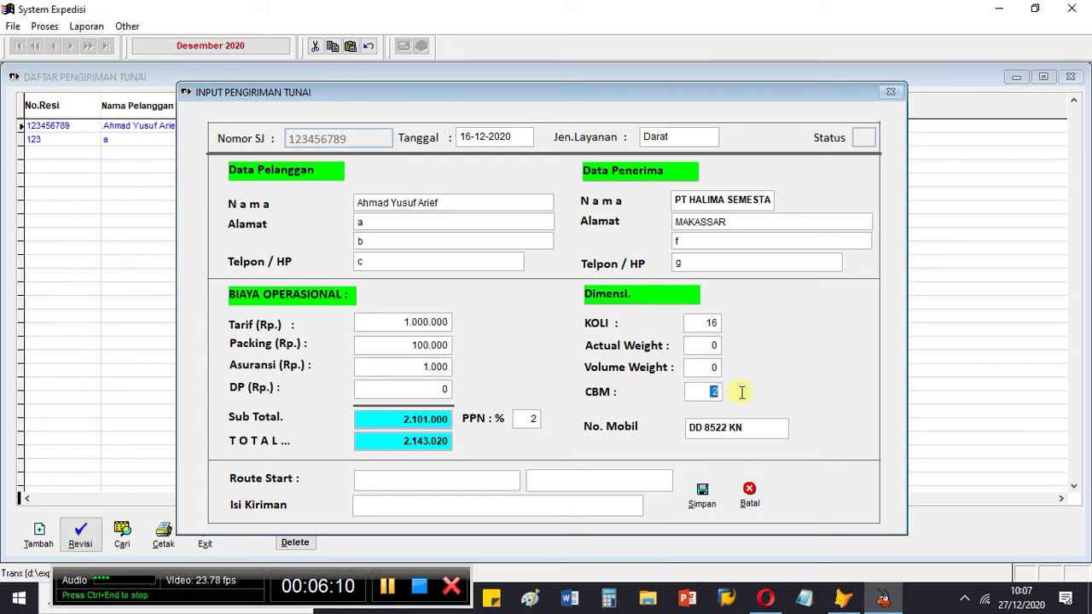
pyautogui.write('0')
pyautogui.press('Return')
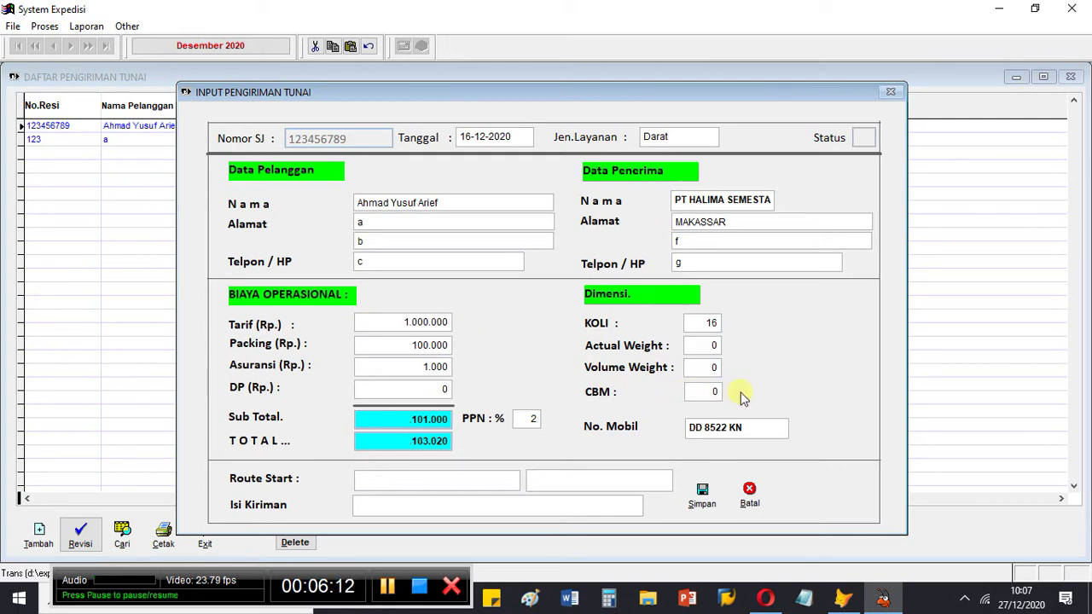
# Step: Set the shipment's Actual Weight to 2
pyautogui.click(727, 344)
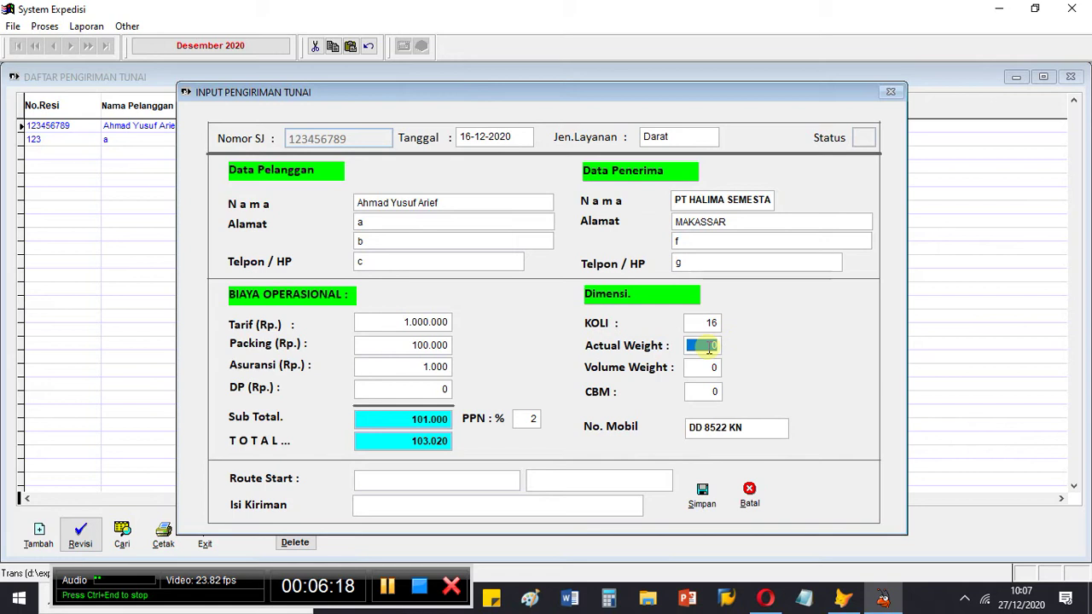
pyautogui.press('BackSpace')
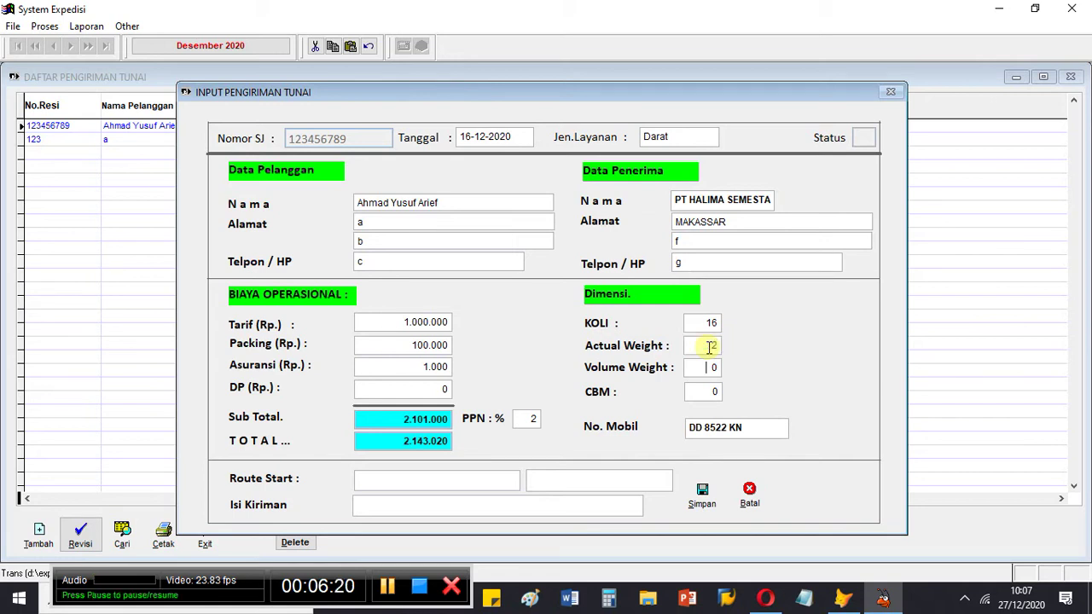
pyautogui.press('Return')
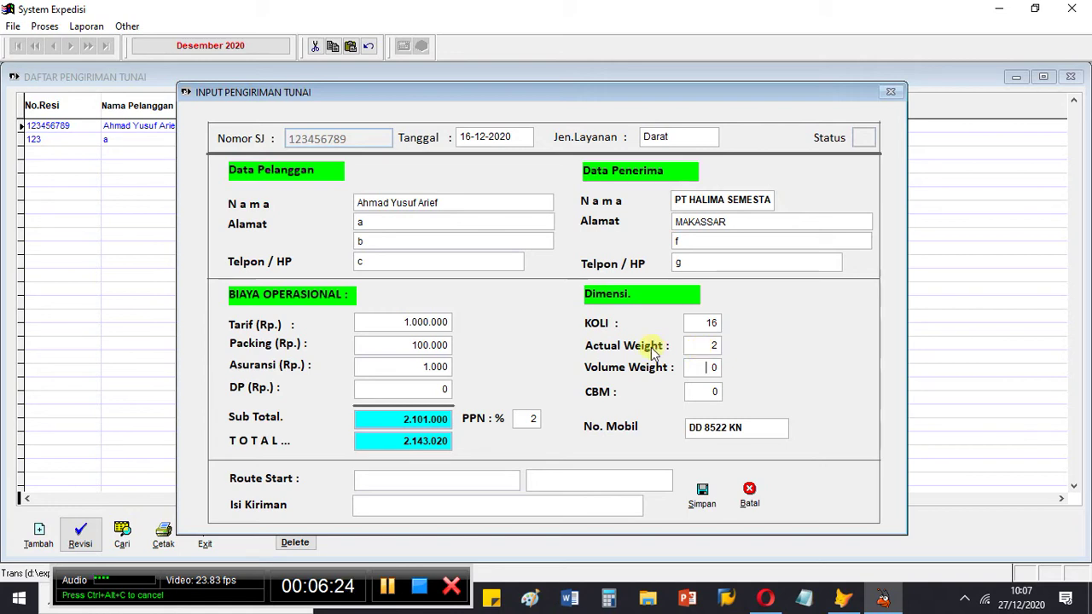
# Step: Set the shipment's Actual Weight to 0 and its Volume Weight to 30
pyautogui.moveTo(698, 348); pyautogui.dragTo(722, 344)
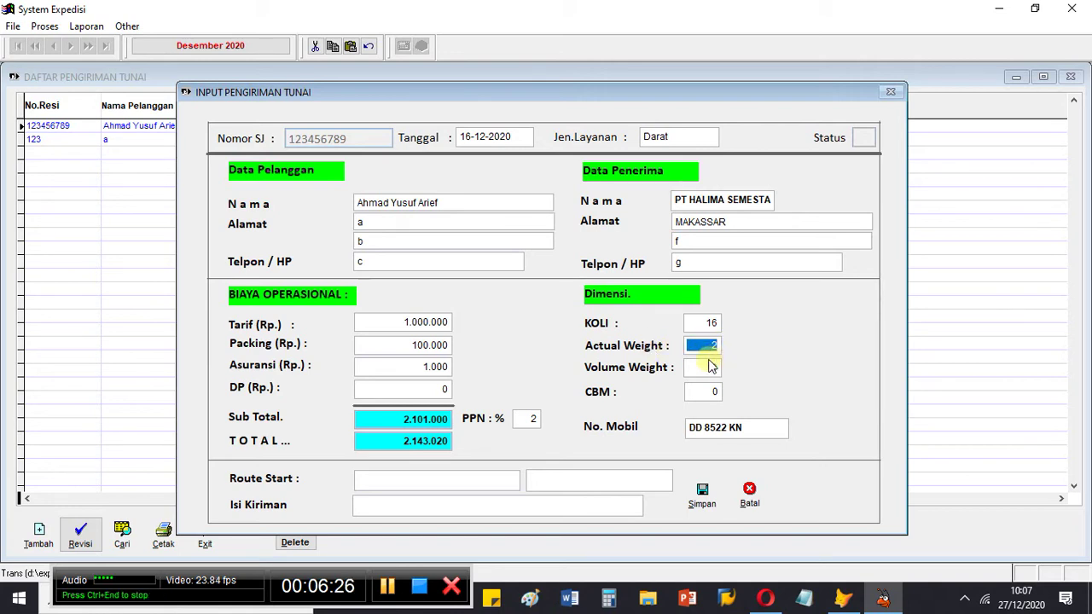
pyautogui.write('0')
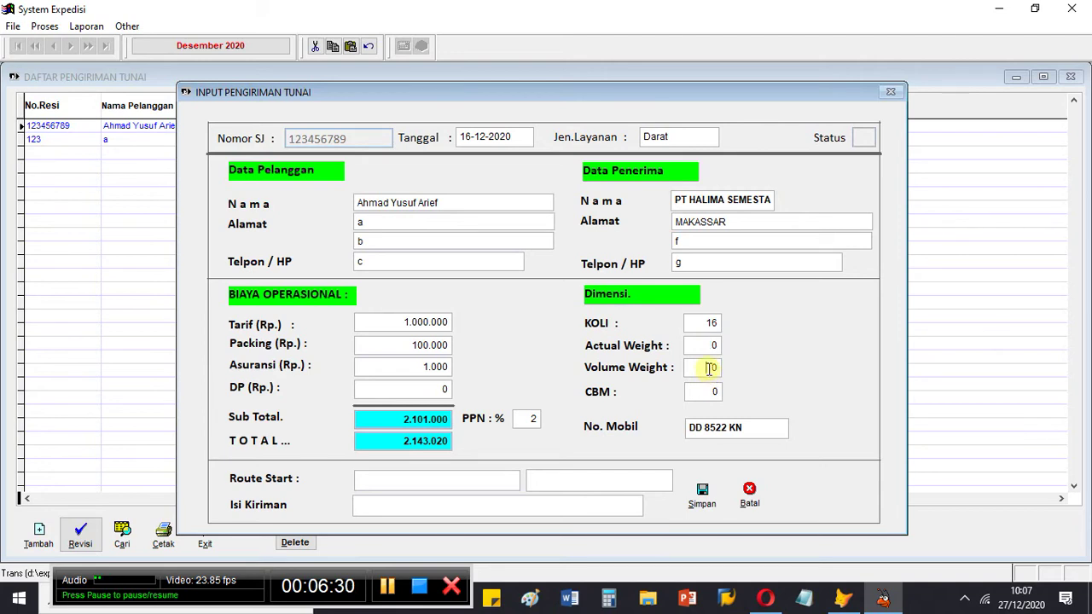
pyautogui.click(710, 368)
pyautogui.write('30')
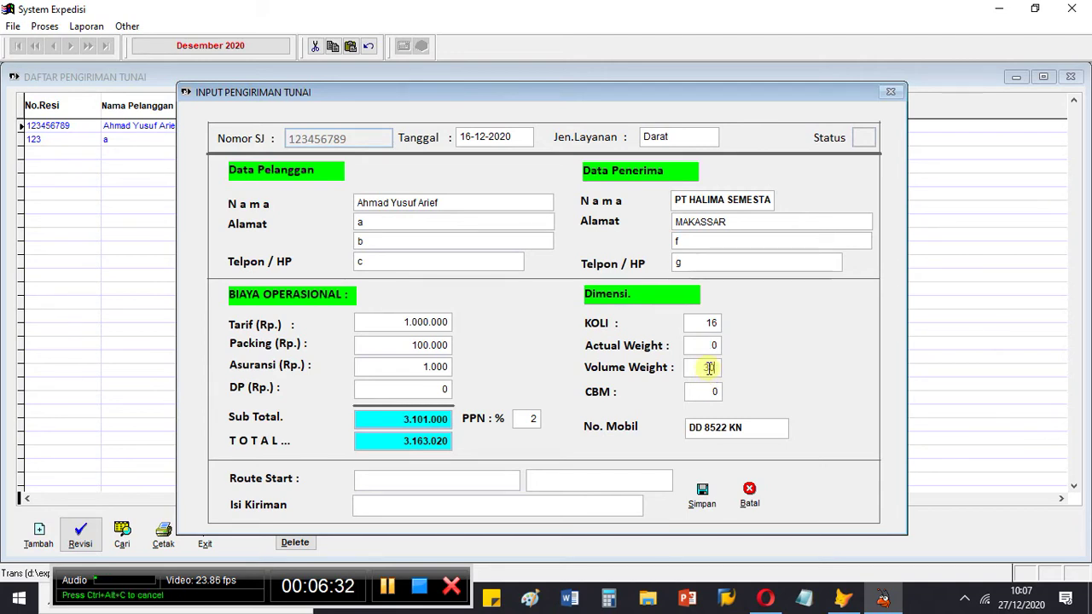
pyautogui.press('Tab')
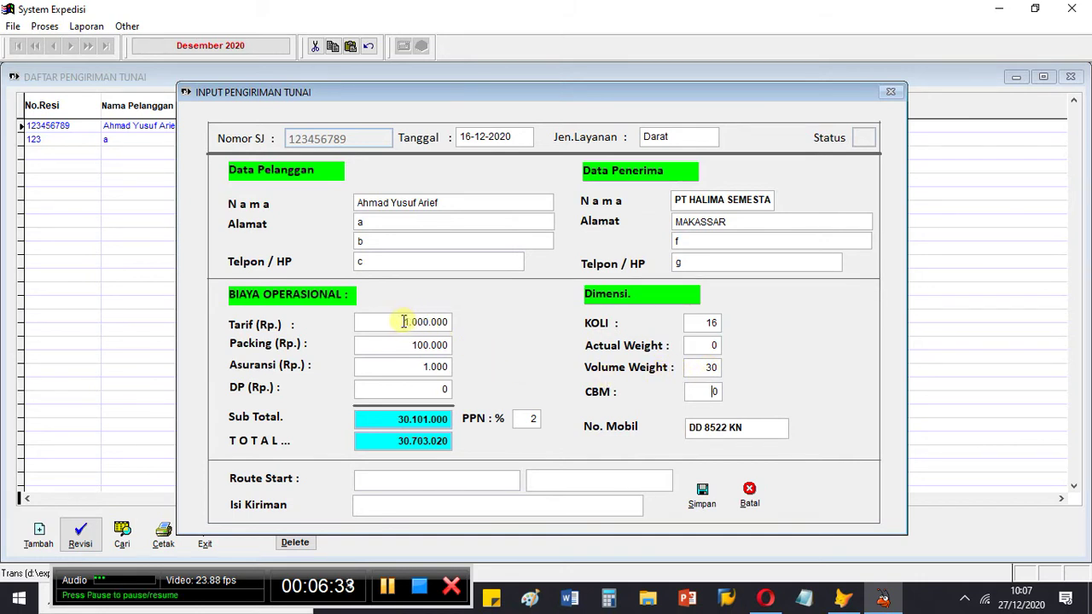
# Step: Review the Tarif, KOLI, Packing, Asuransi and DP entries, and set the PPN to 5 percent
pyautogui.moveTo(404, 322); pyautogui.dragTo(443, 320)
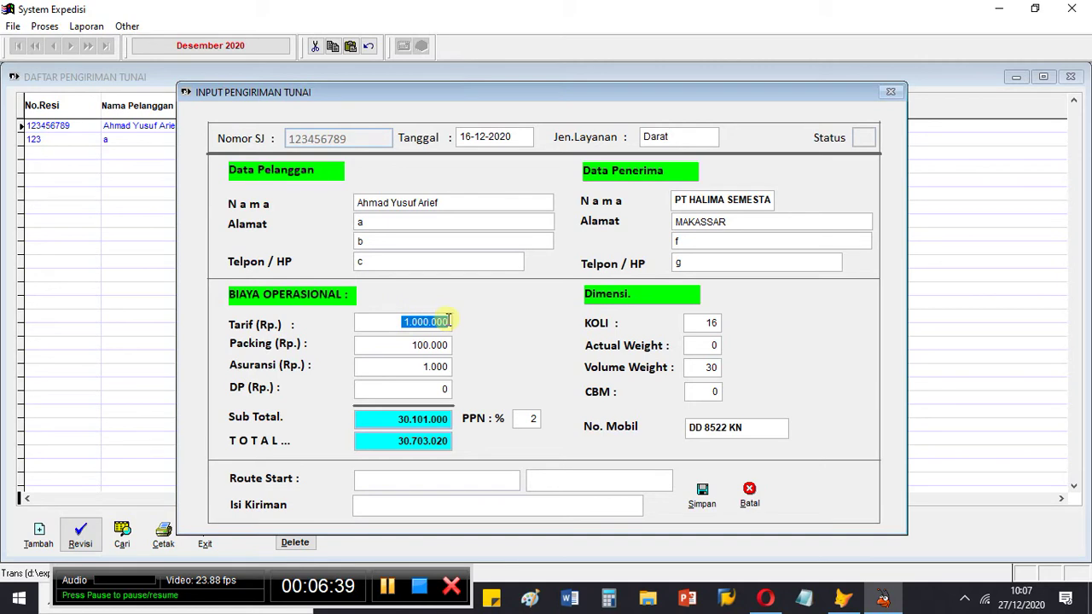
pyautogui.doubleClick(708, 322)
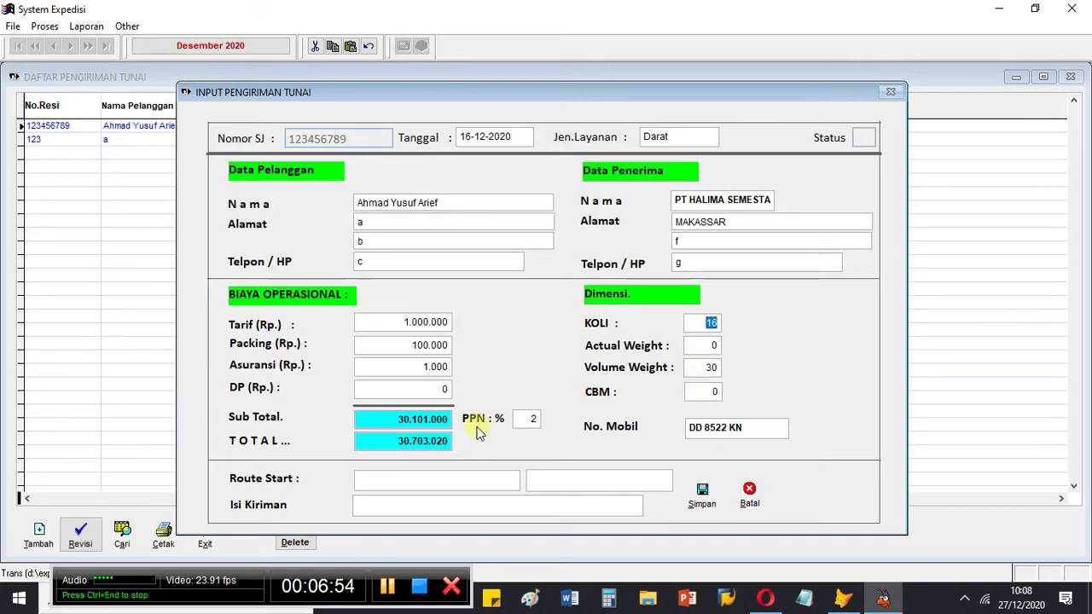
pyautogui.moveTo(388, 345); pyautogui.dragTo(437, 351)
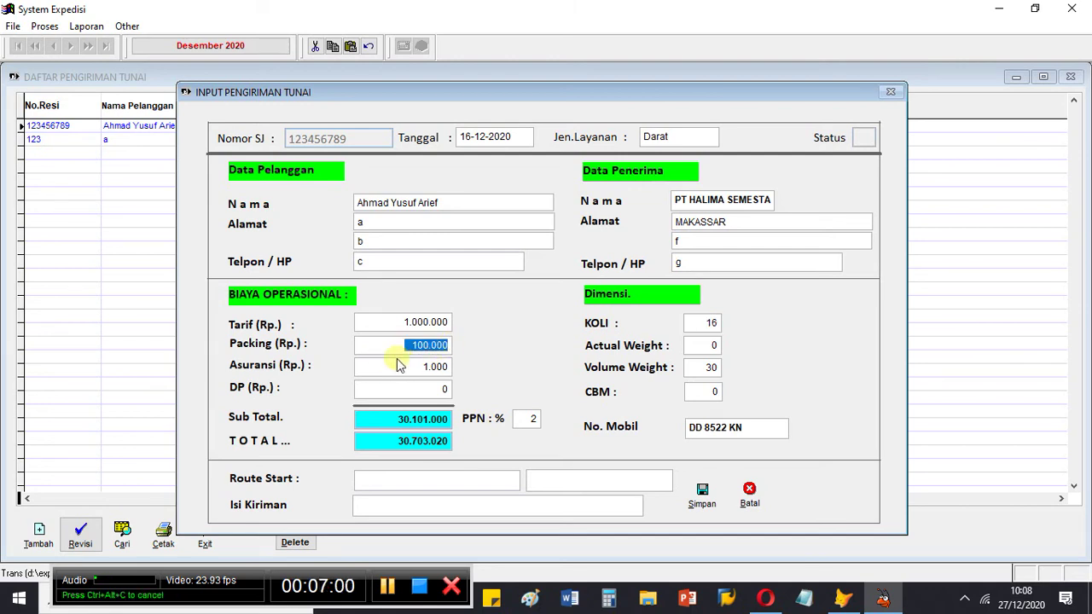
pyautogui.click(408, 367)
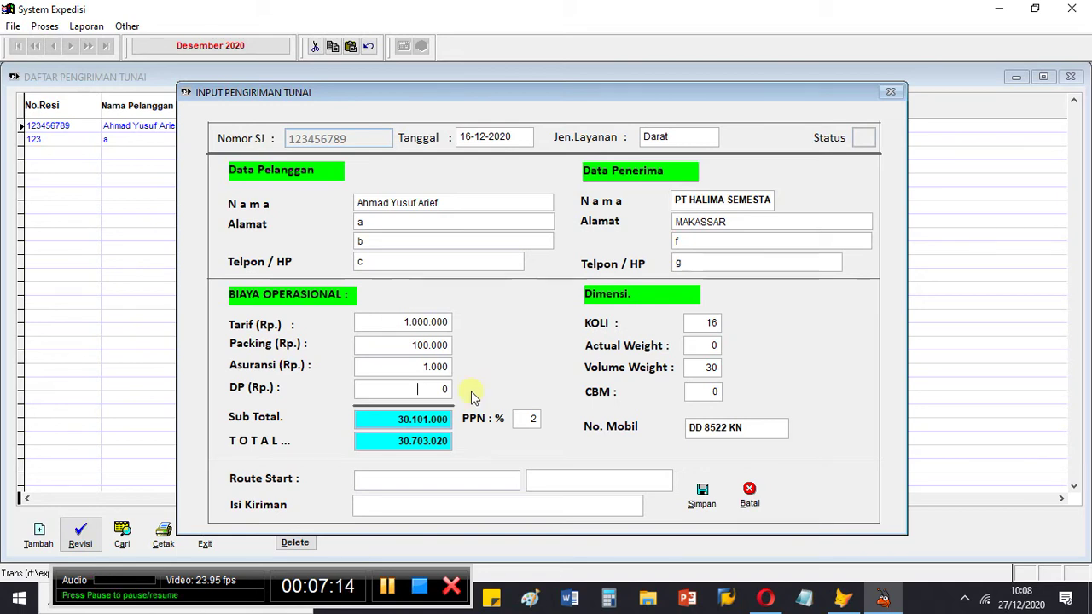
pyautogui.click(533, 418)
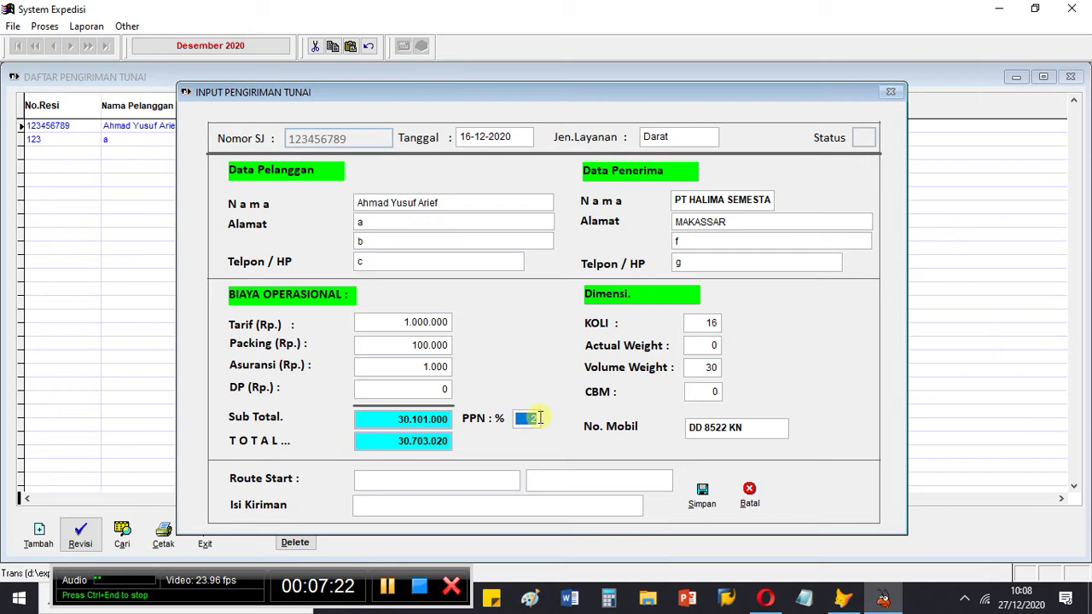
pyautogui.write('5')
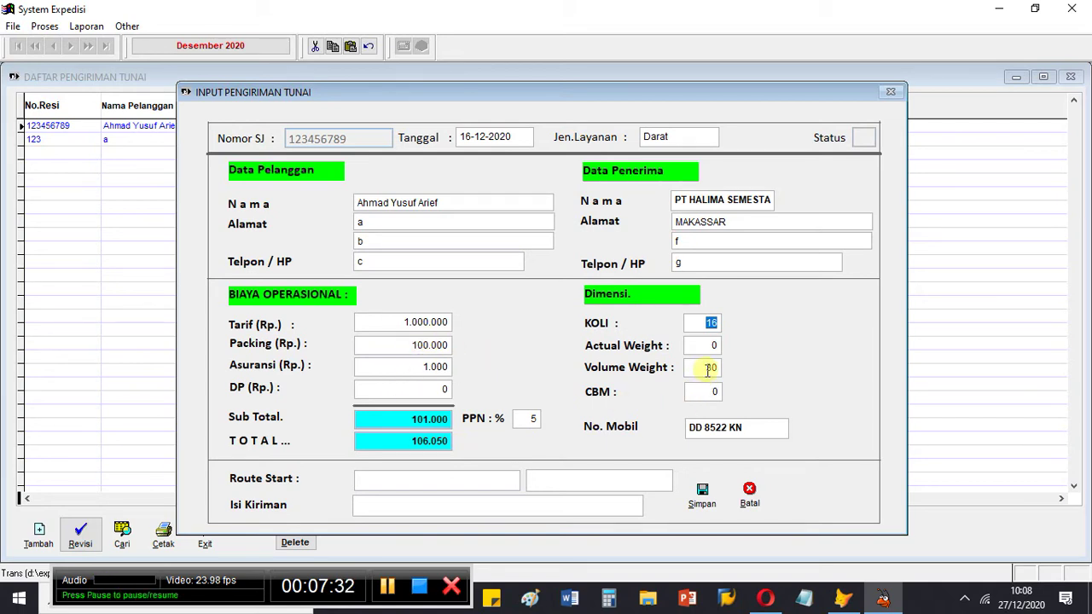
# Step: Set the Volume Weight to 0 and the Actual Weight to 2 in the shipment's dimensions
pyautogui.press('Return')
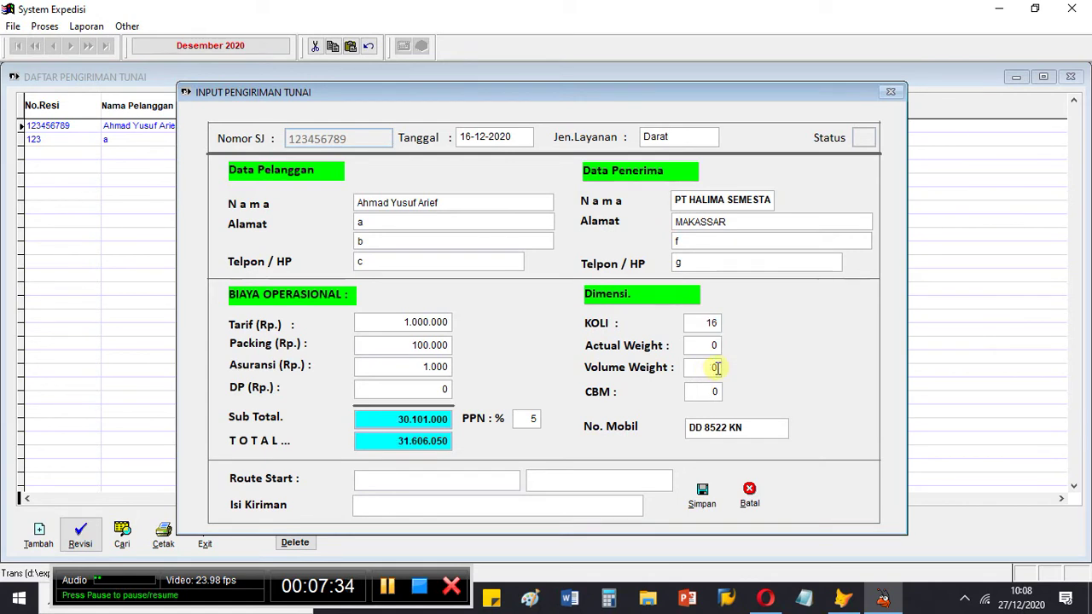
pyautogui.click(708, 390)
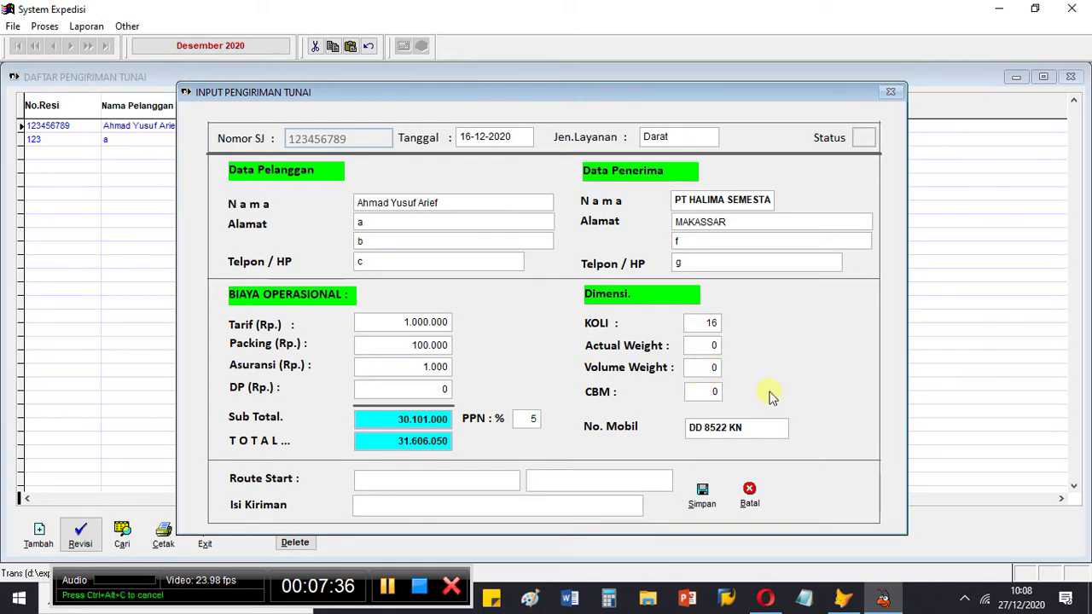
pyautogui.doubleClick(707, 345)
pyautogui.write('2')
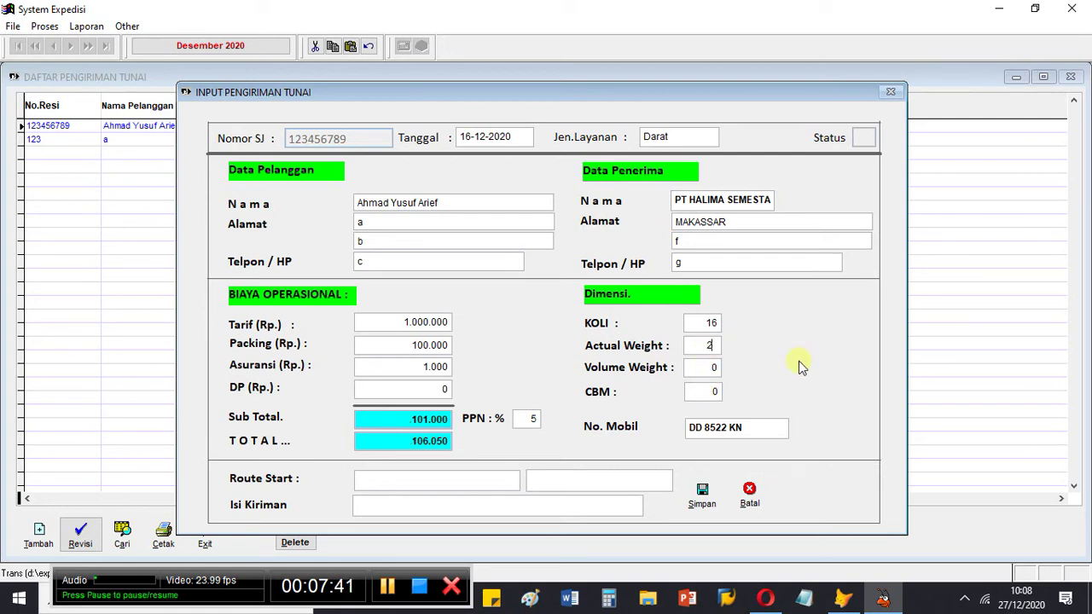
# Step: Try a PPN of 0 percent on the cash shipment, and set the PPN to 10 percent
pyautogui.press('Return')
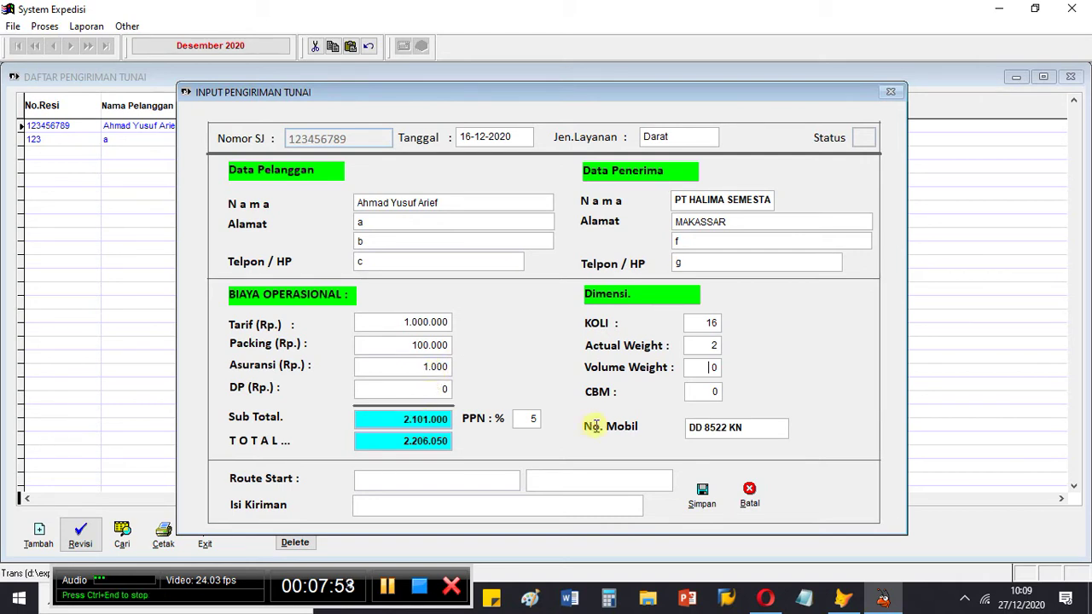
pyautogui.click(529, 419)
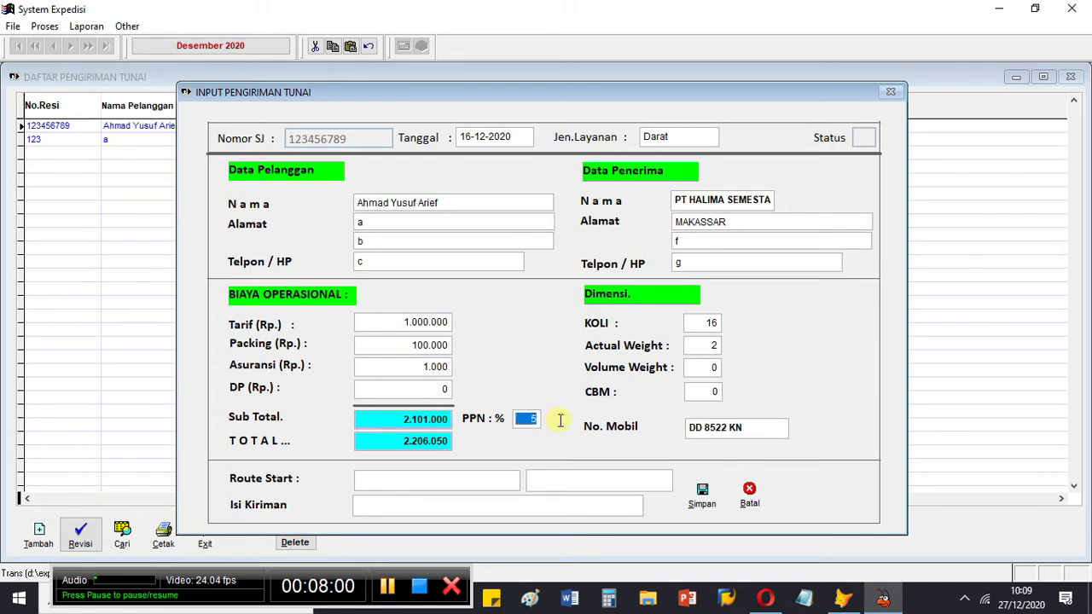
pyautogui.write('0')
pyautogui.press('Tab')
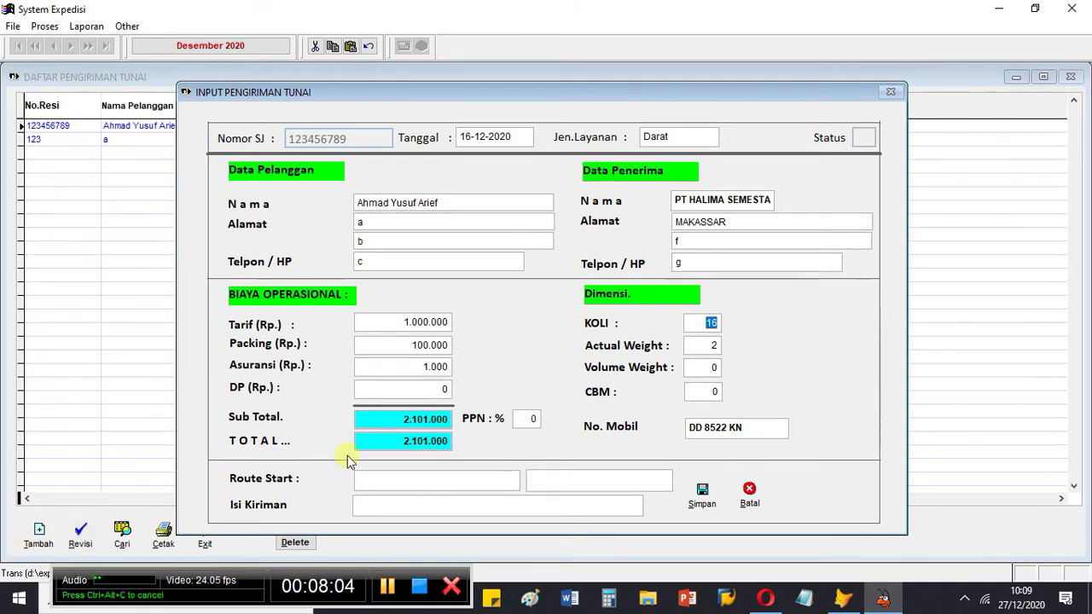
pyautogui.click(528, 419)
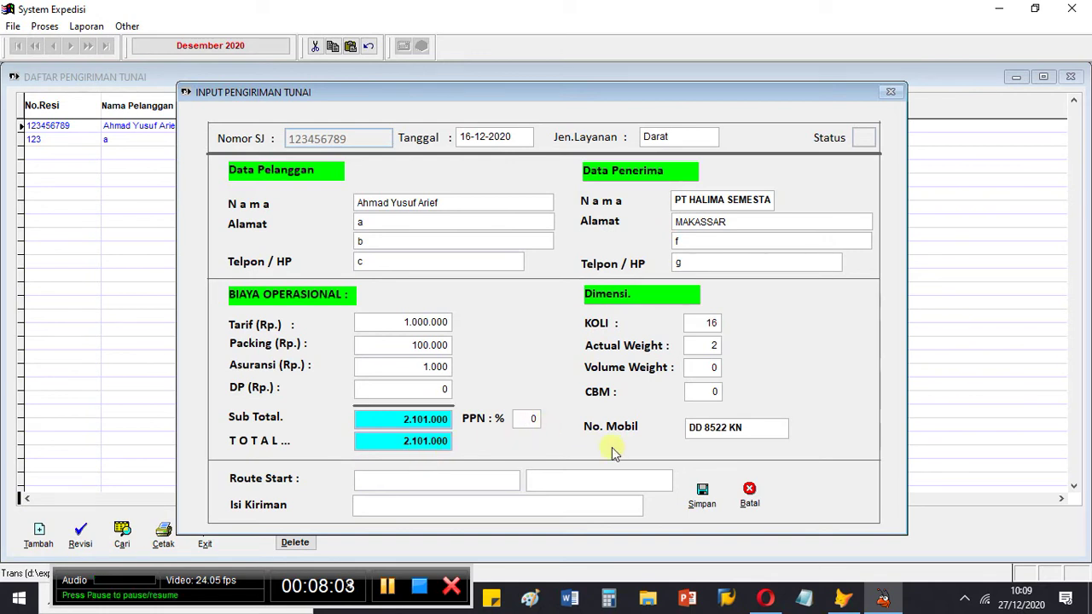
pyautogui.press('Tab')
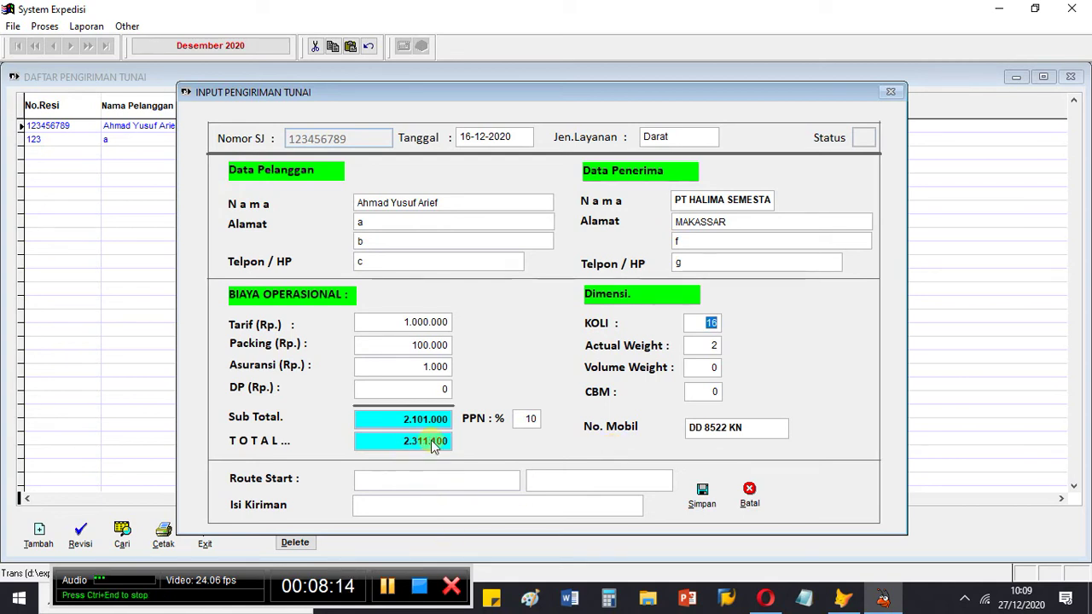
# Step: Enter the shipment's route from sidoarjo to jakarta
pyautogui.click(410, 483)
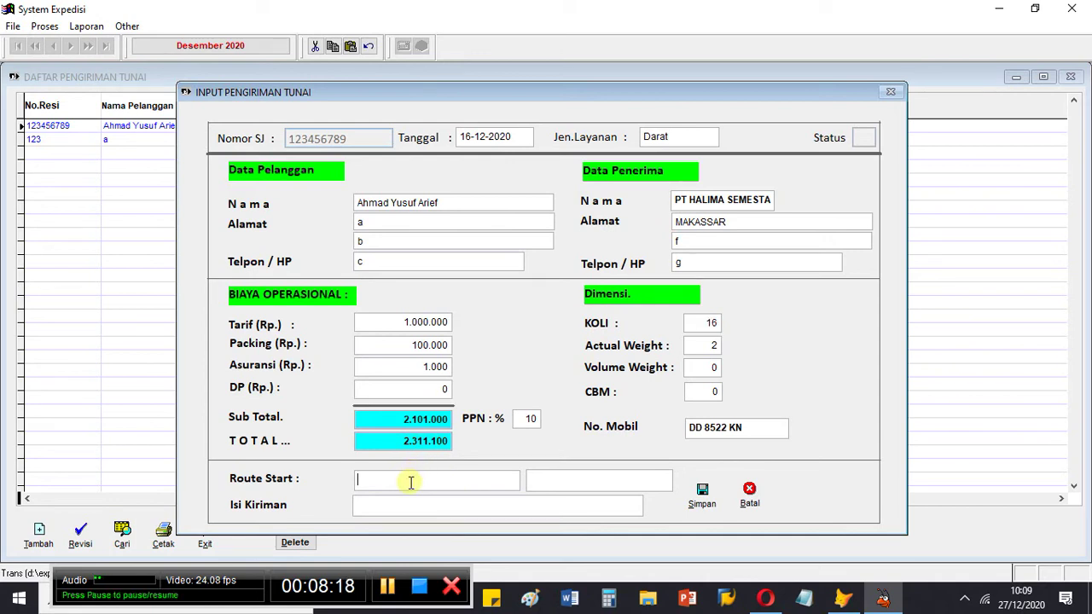
pyautogui.write('sidoa')
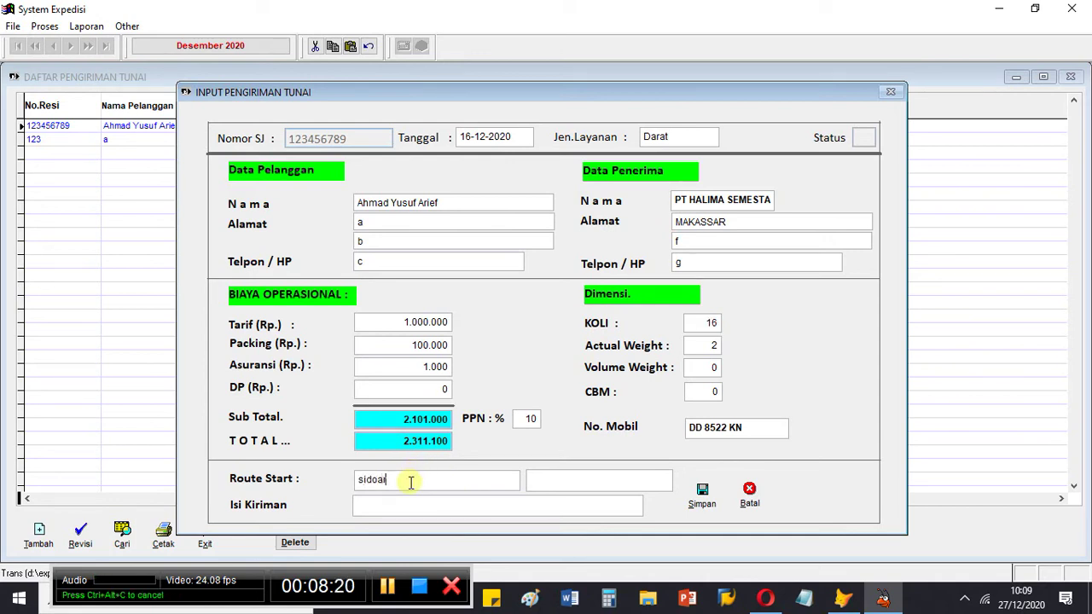
pyautogui.write('rjo')
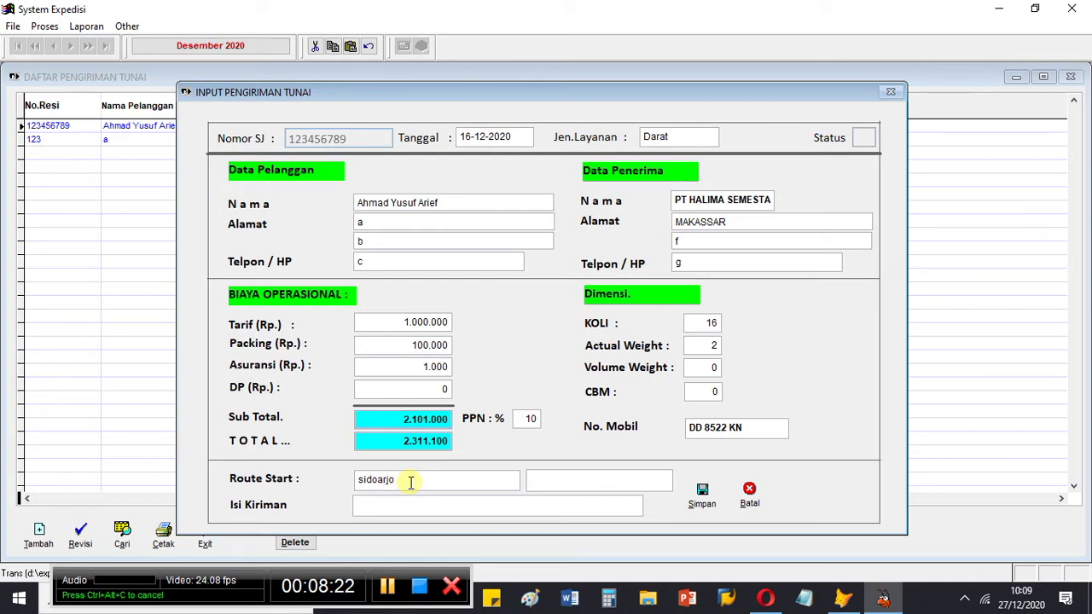
pyautogui.click(580, 485)
pyautogui.write('jakarta')
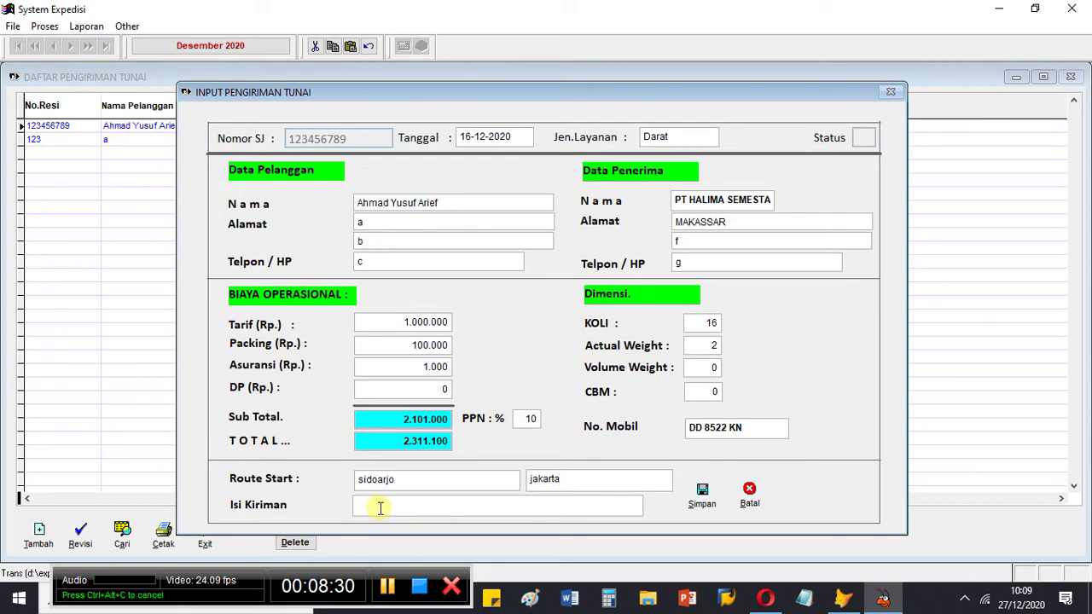
# Step: Enter sembako as the Isi Kiriman and save the cash shipment, confirming that the data is correct
pyautogui.write('sembako')
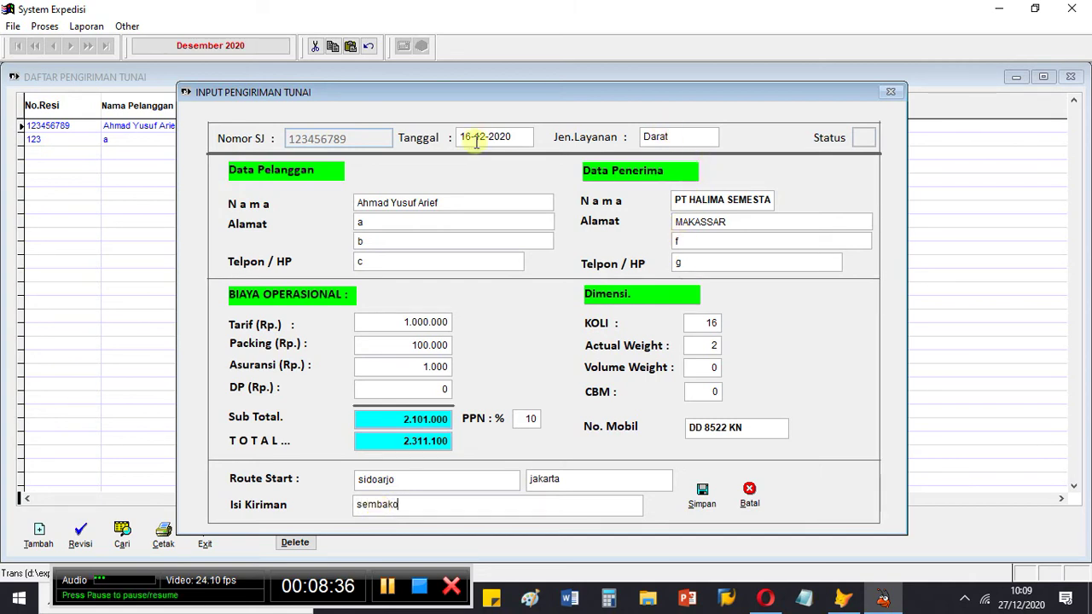
pyautogui.click(703, 502)
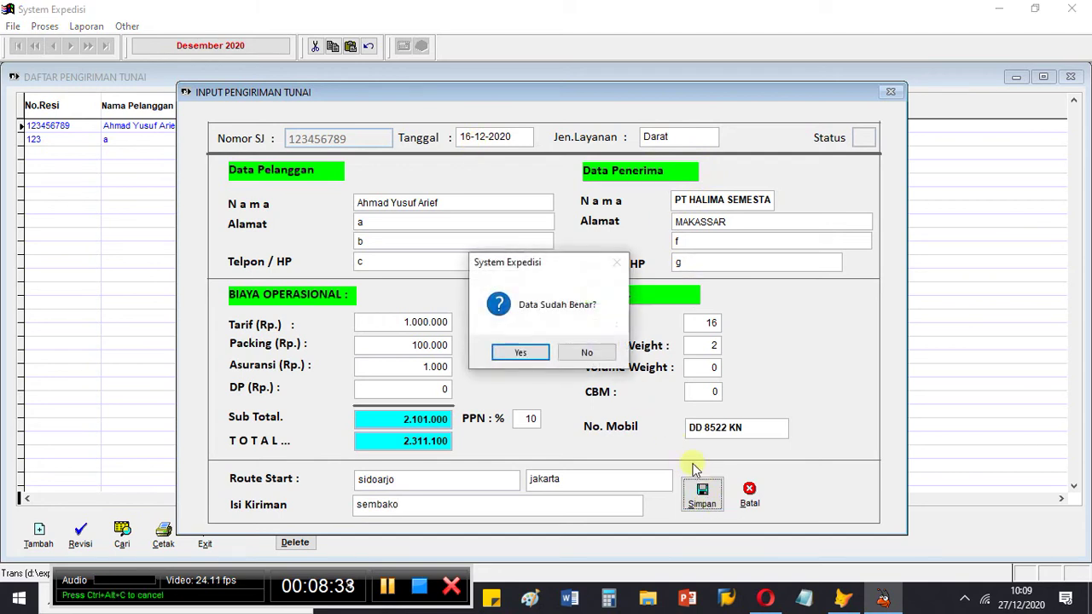
pyautogui.click(518, 354)
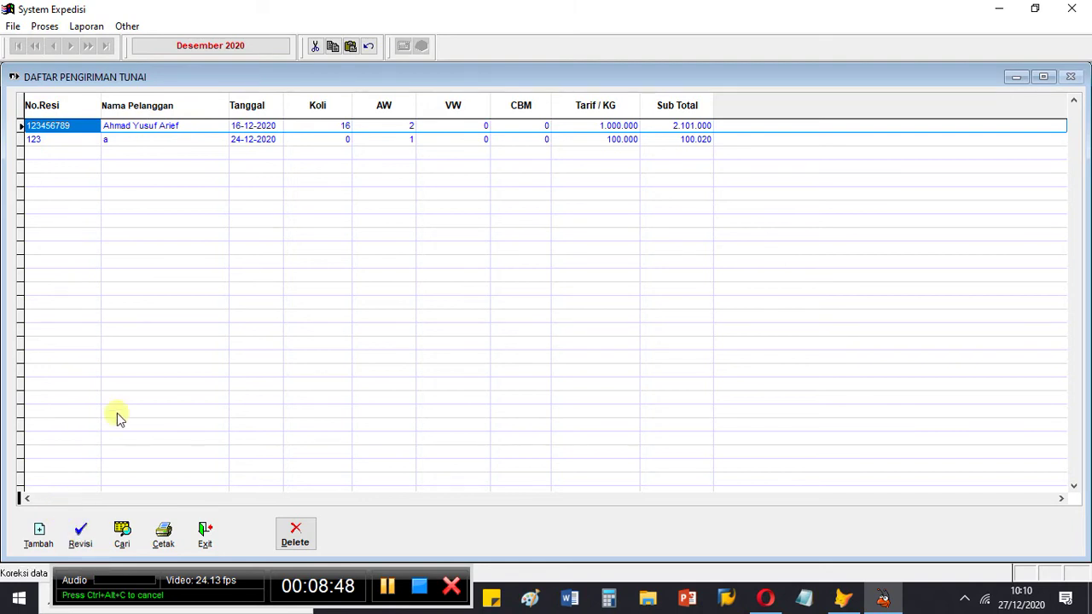
# Step: Reopen the cash shipment dated 16-12-2020 for revision, review its entries and save it again
pyautogui.click(80, 533)
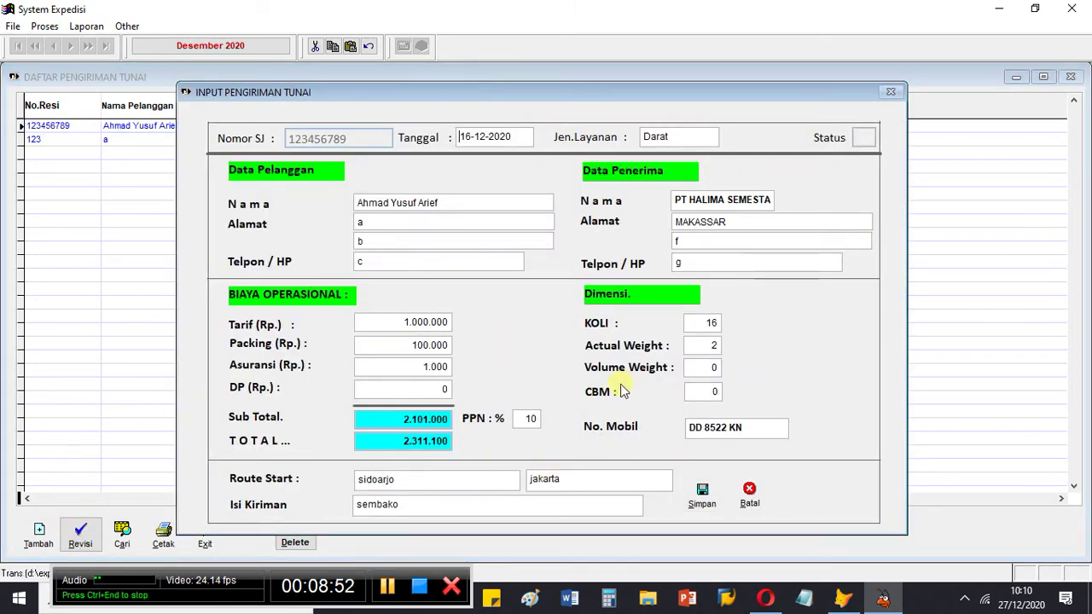
pyautogui.click(702, 499)
pyautogui.click(520, 353)
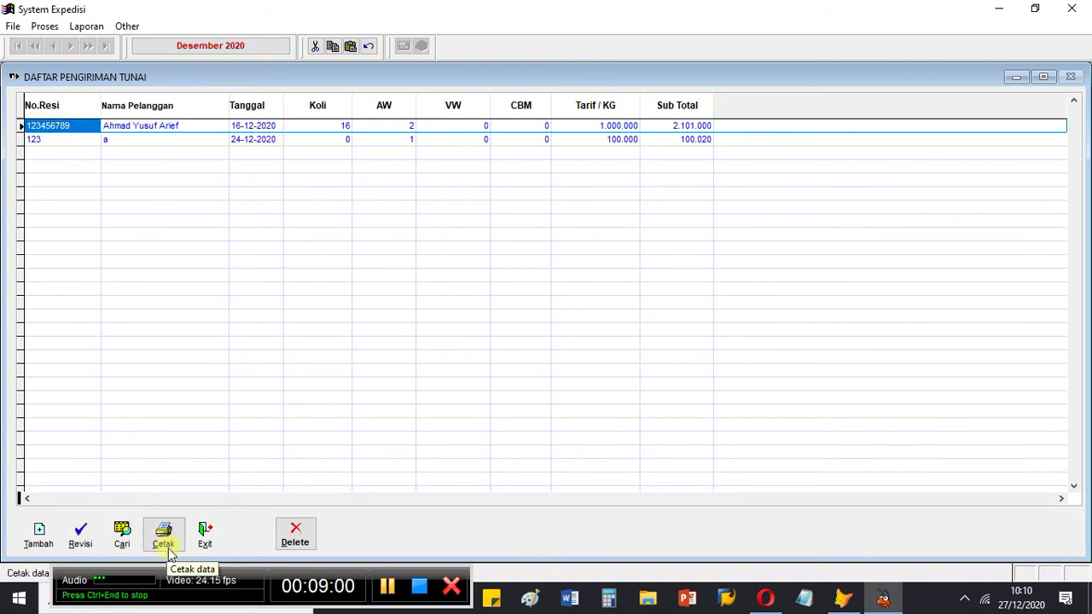
pyautogui.moveTo(171, 567); pyautogui.dragTo(168, 535)
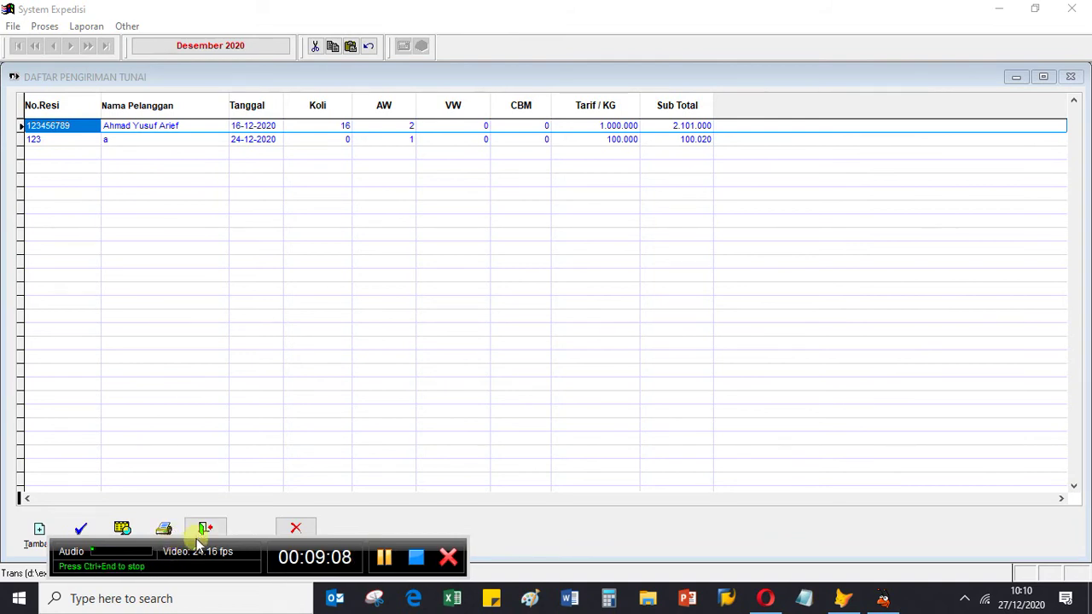
pyautogui.click(203, 127)
pyautogui.click(193, 139)
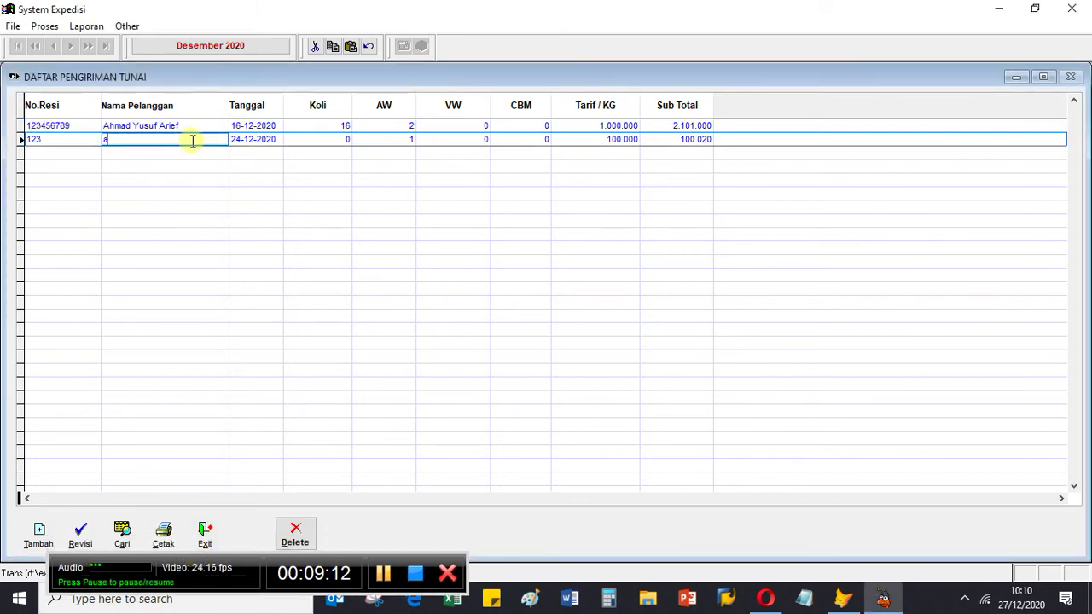
pyautogui.click(202, 126)
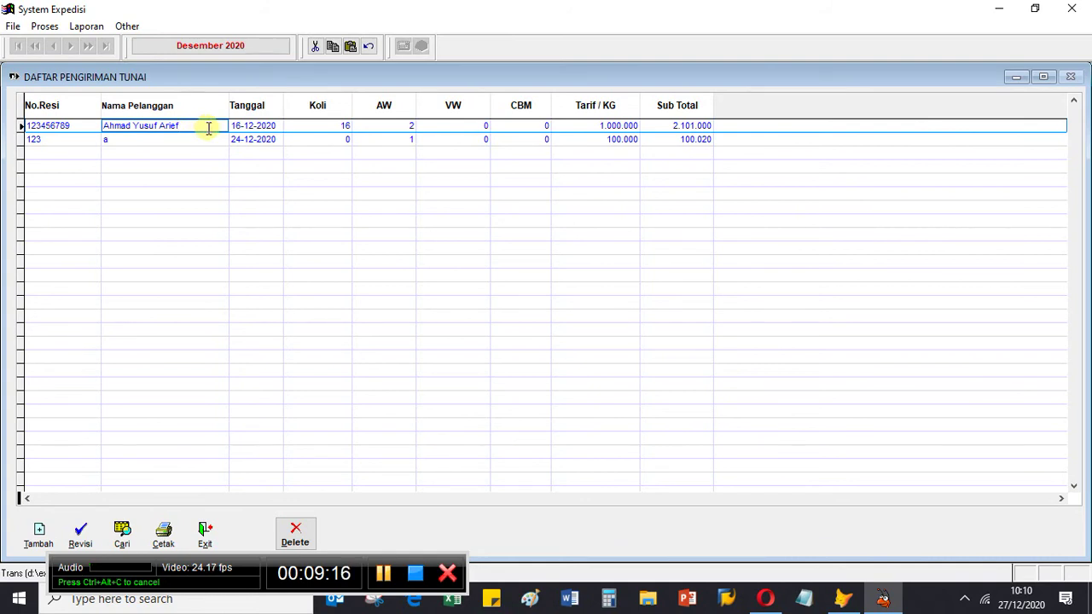
pyautogui.click(164, 533)
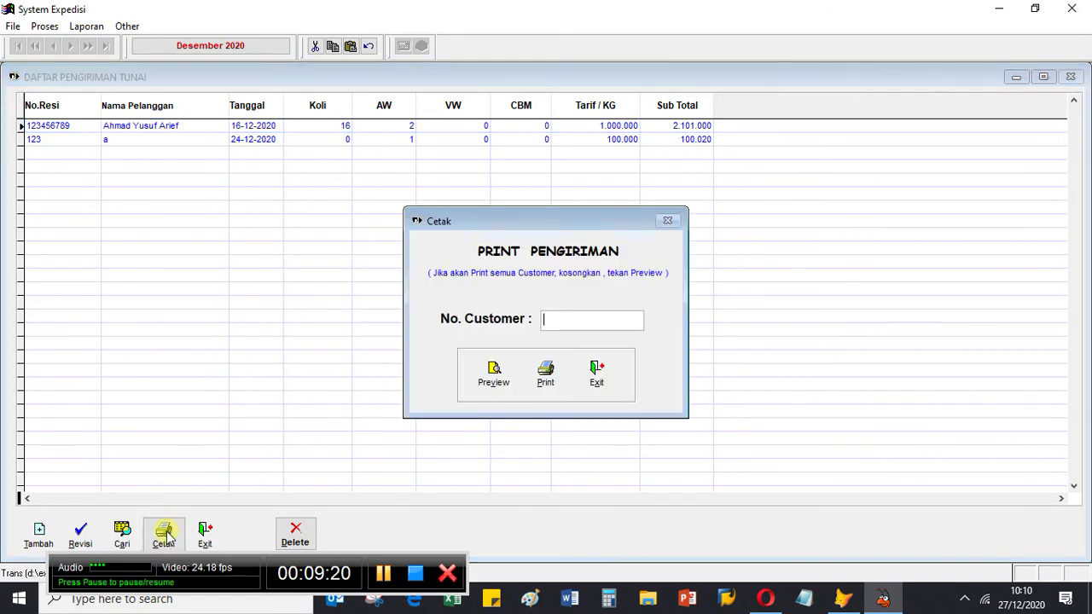
pyautogui.click(598, 373)
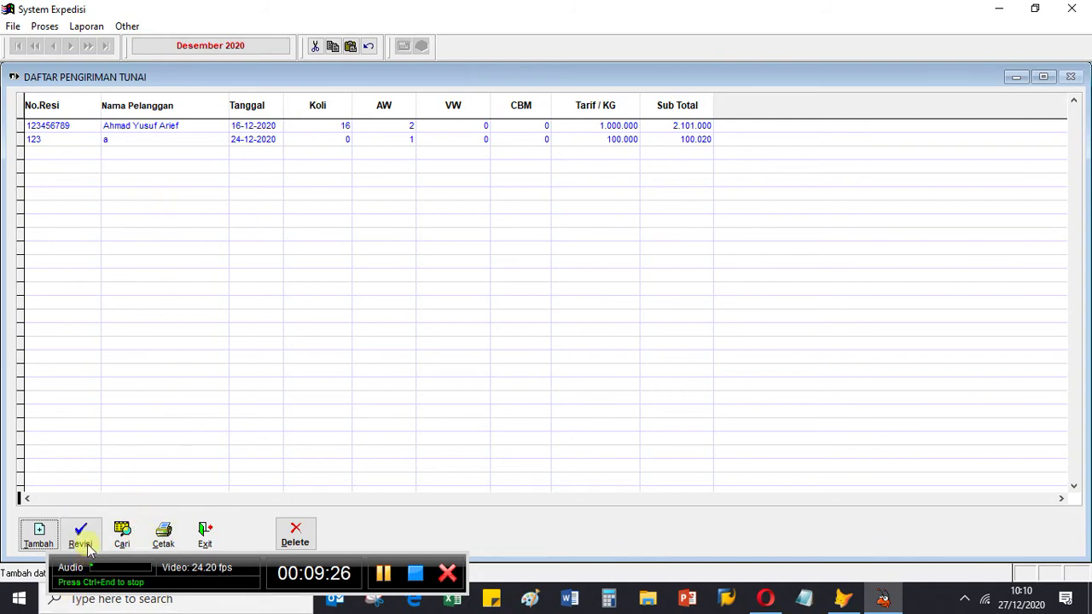
pyautogui.click(214, 126)
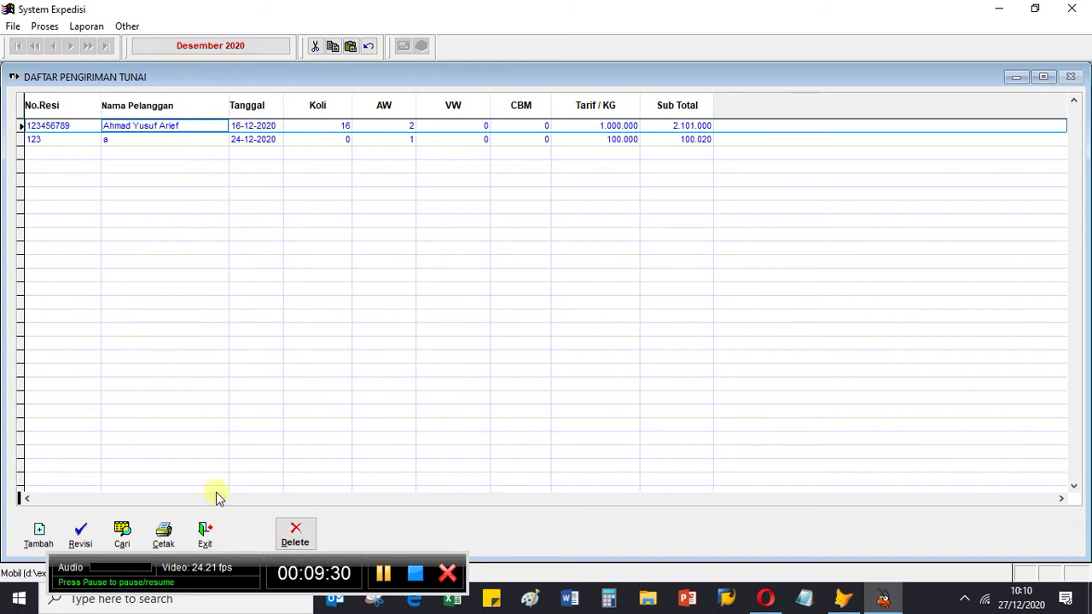
pyautogui.click(204, 532)
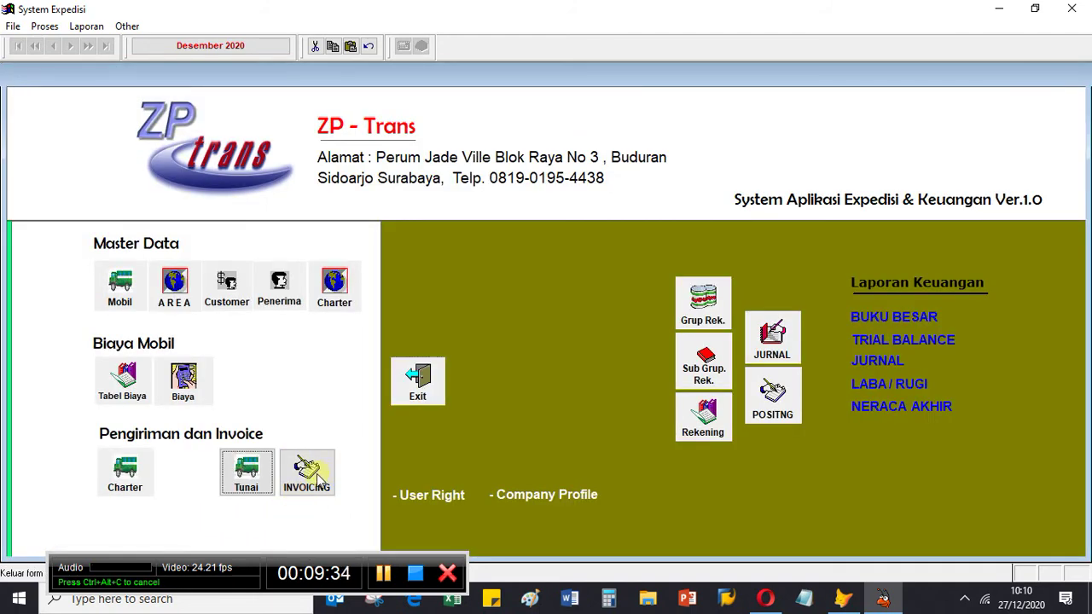
pyautogui.click(253, 477)
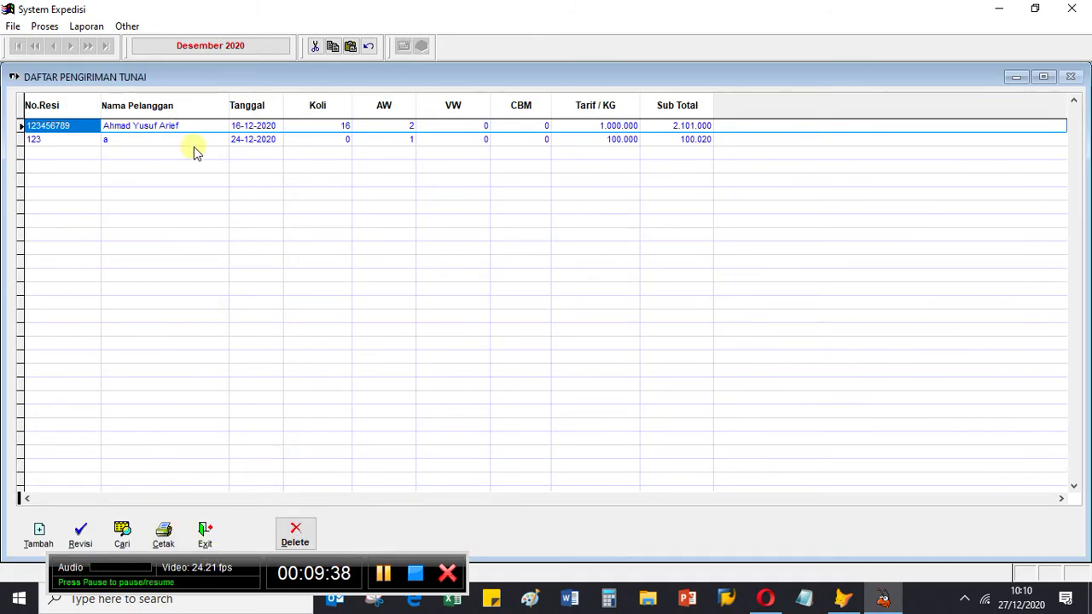
# Step: Preview the cash shipment report for all customers at full window size, close it and return to the main screen
pyautogui.click(164, 531)
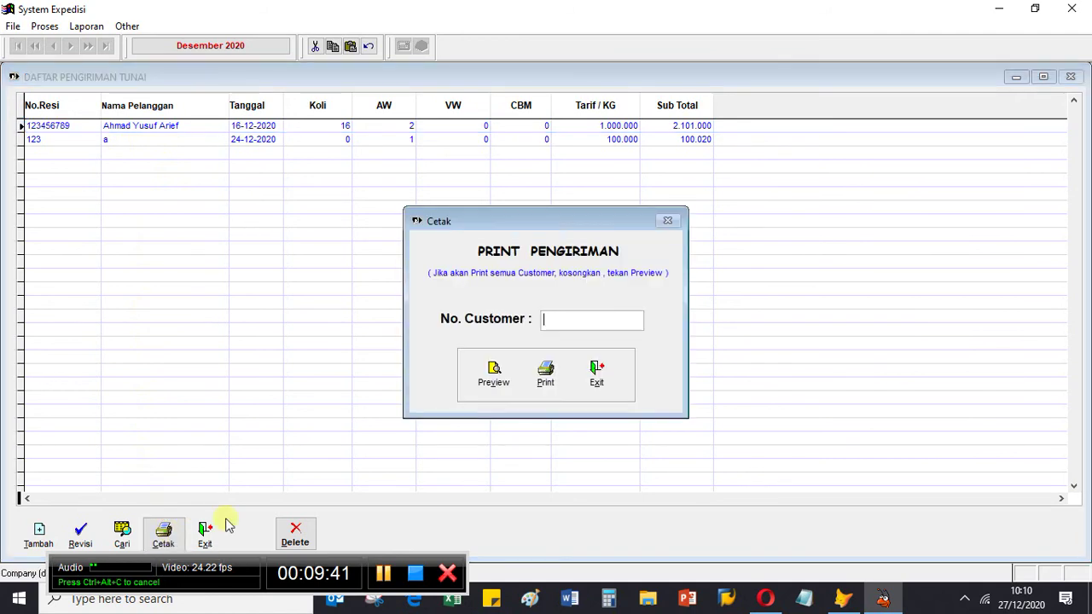
pyautogui.click(495, 375)
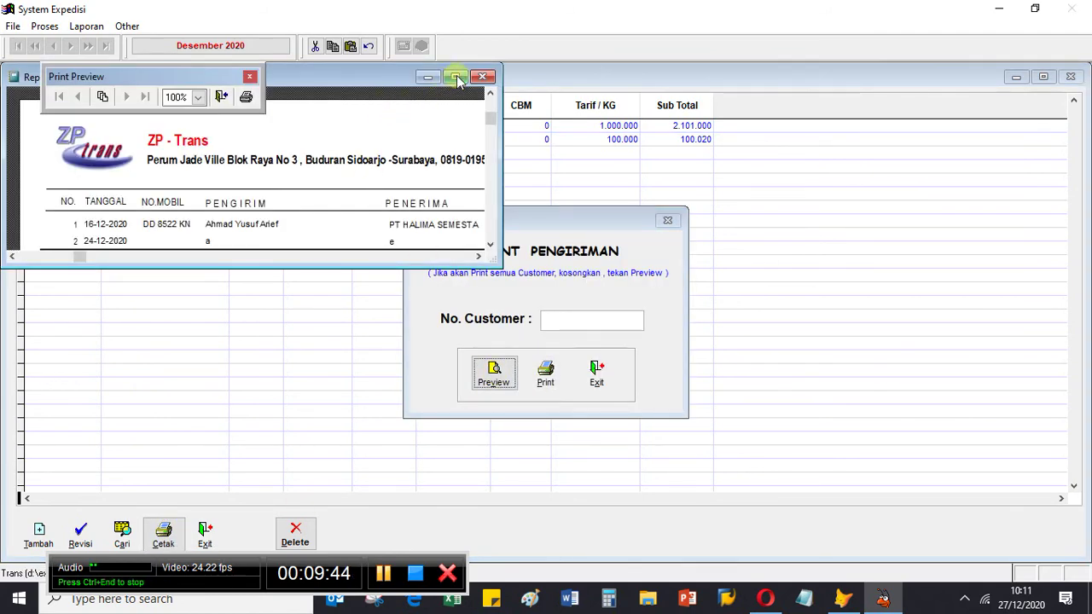
pyautogui.click(458, 77)
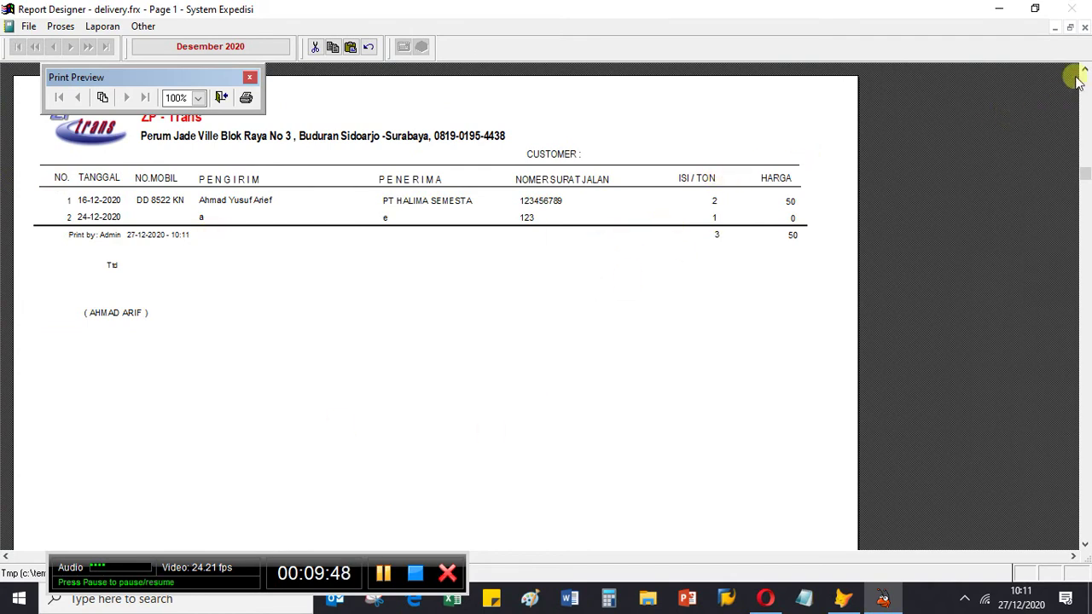
pyautogui.click(1085, 28)
pyautogui.click(597, 371)
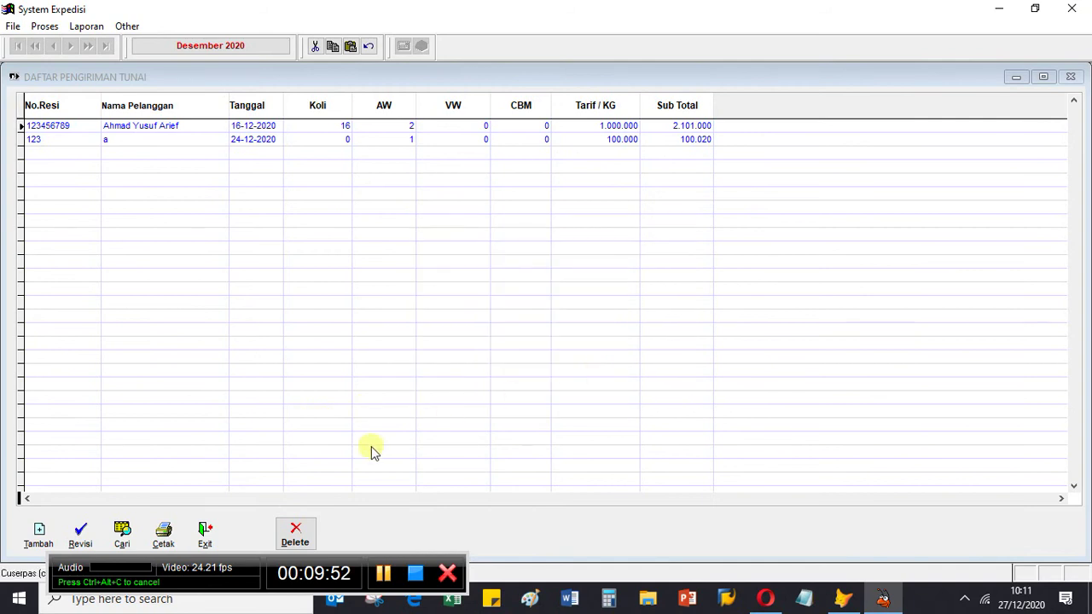
pyautogui.click(205, 533)
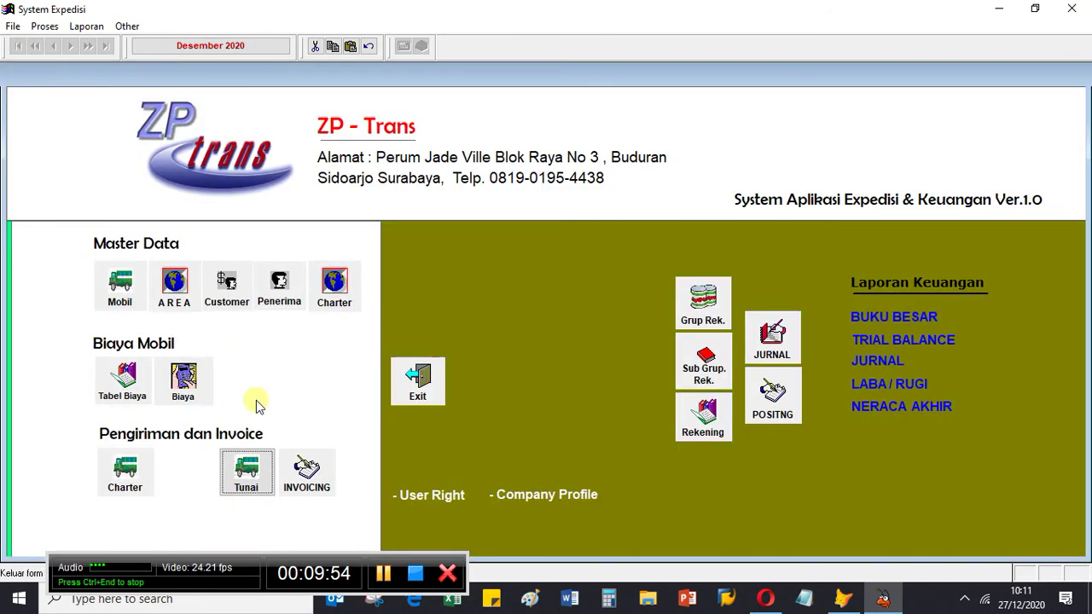
# Step: Open the MAYORA invoice from the invoice list for correction, examine its Surat Jalan details and close it
pyautogui.click(323, 491)
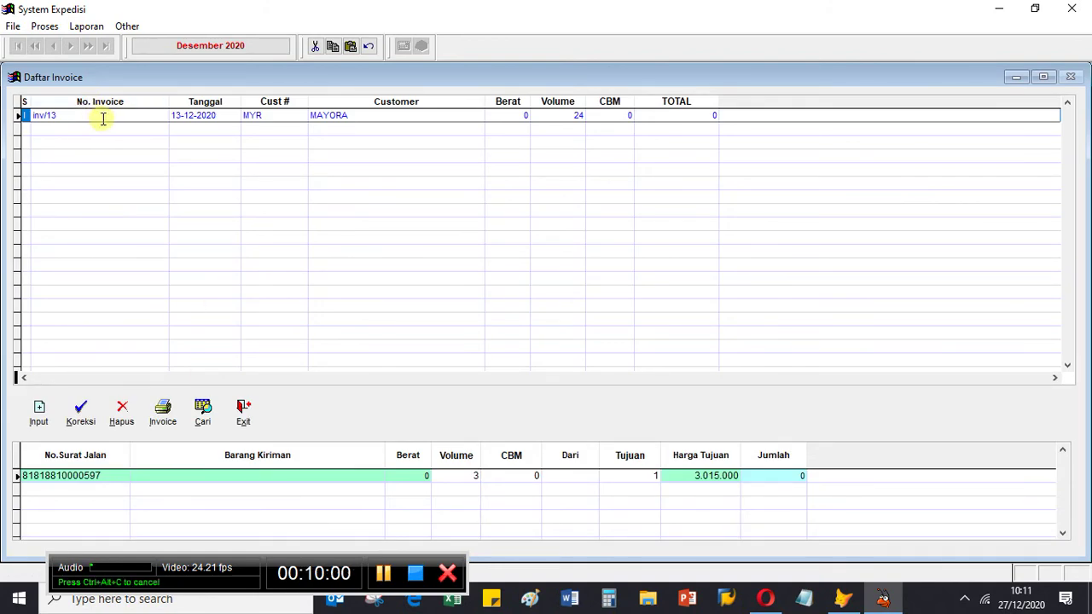
pyautogui.click(89, 117)
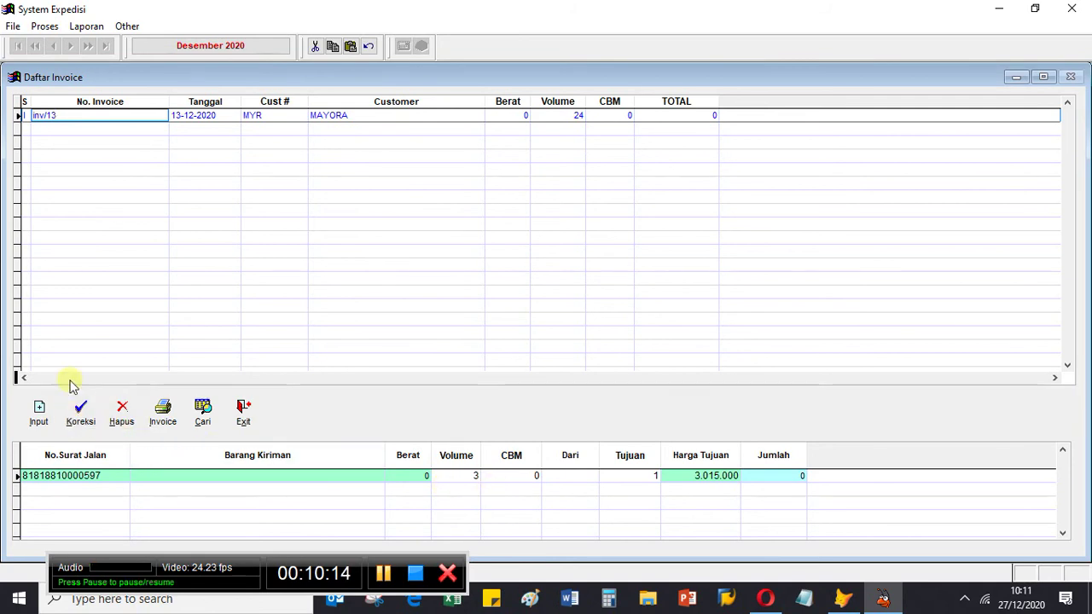
pyautogui.click(80, 410)
pyautogui.click(80, 409)
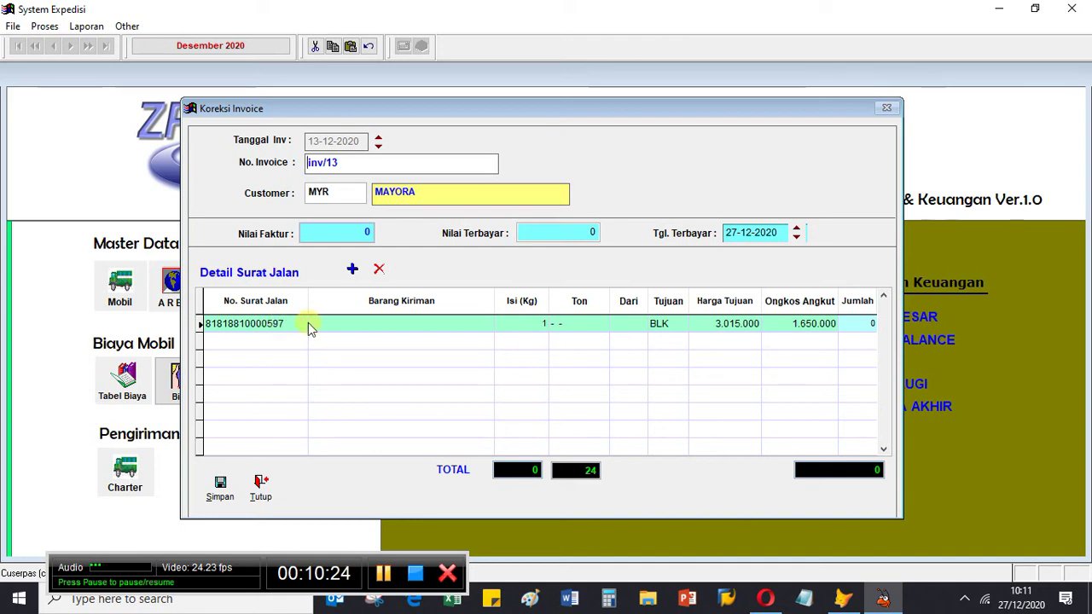
pyautogui.click(259, 488)
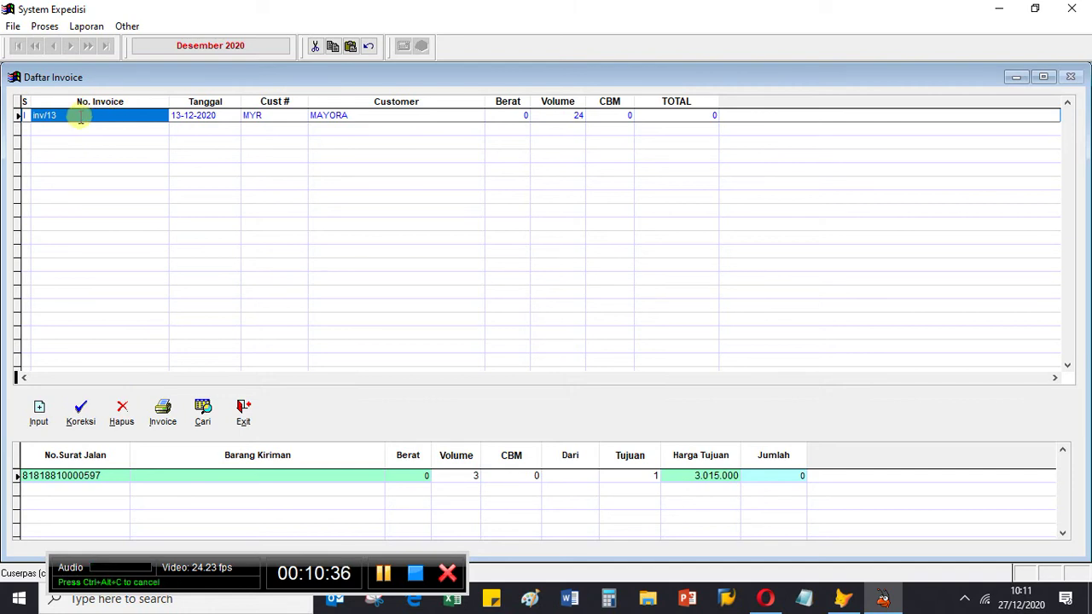
# Step: Preview the MAYORA invoice on screen in a maximized window and examine its printed layout
pyautogui.click(175, 416)
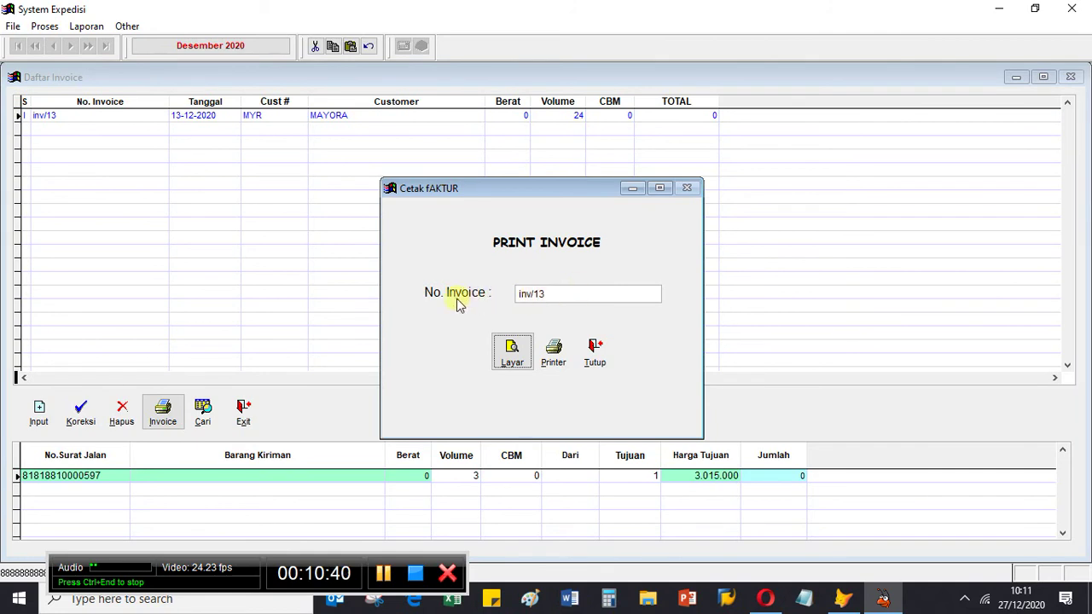
pyautogui.click(509, 354)
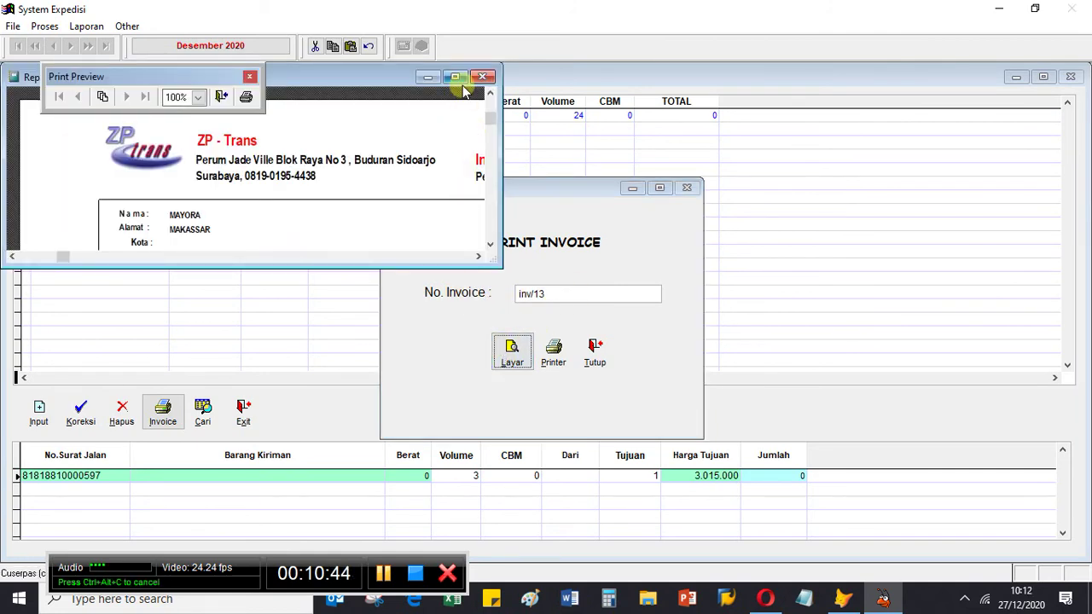
pyautogui.click(456, 76)
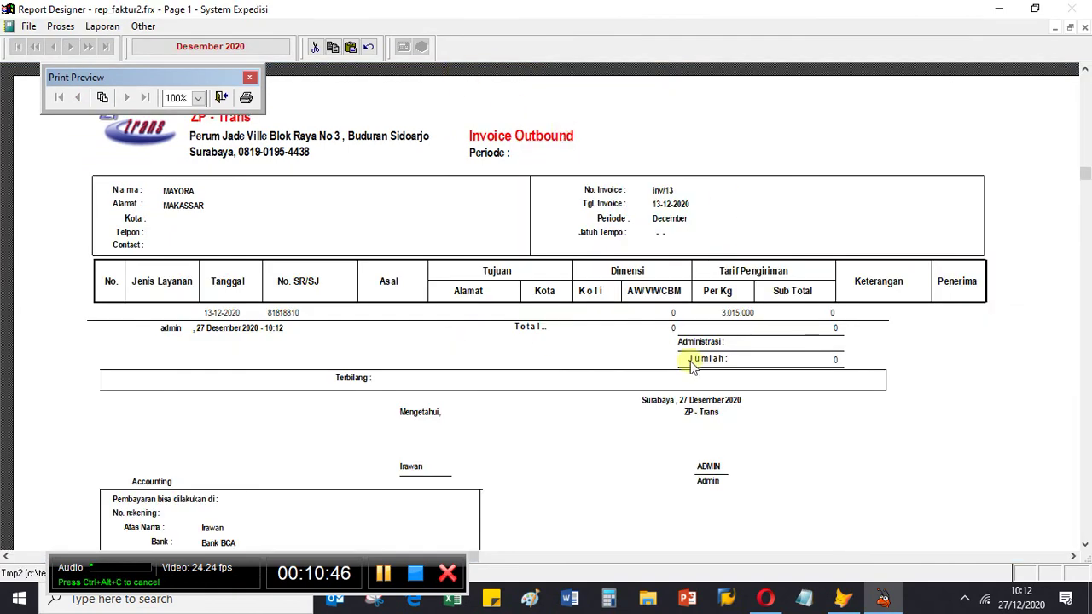
pyautogui.scroll(2, 693, 362)
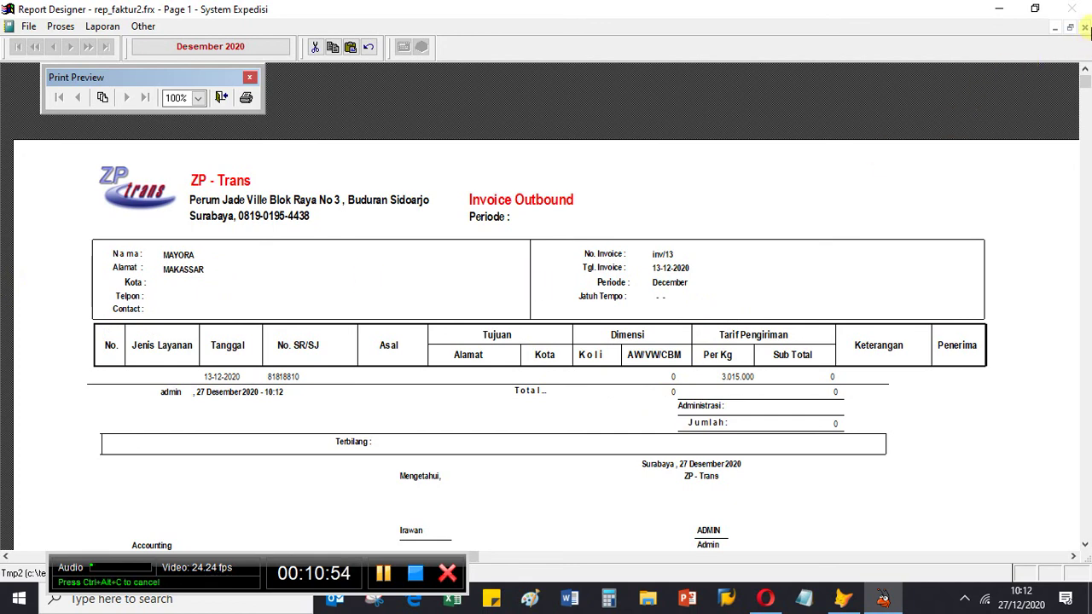
# Step: Close the MAYORA invoice preview and leave the invoice list to return to the main screen
pyautogui.click(1085, 28)
pyautogui.click(594, 348)
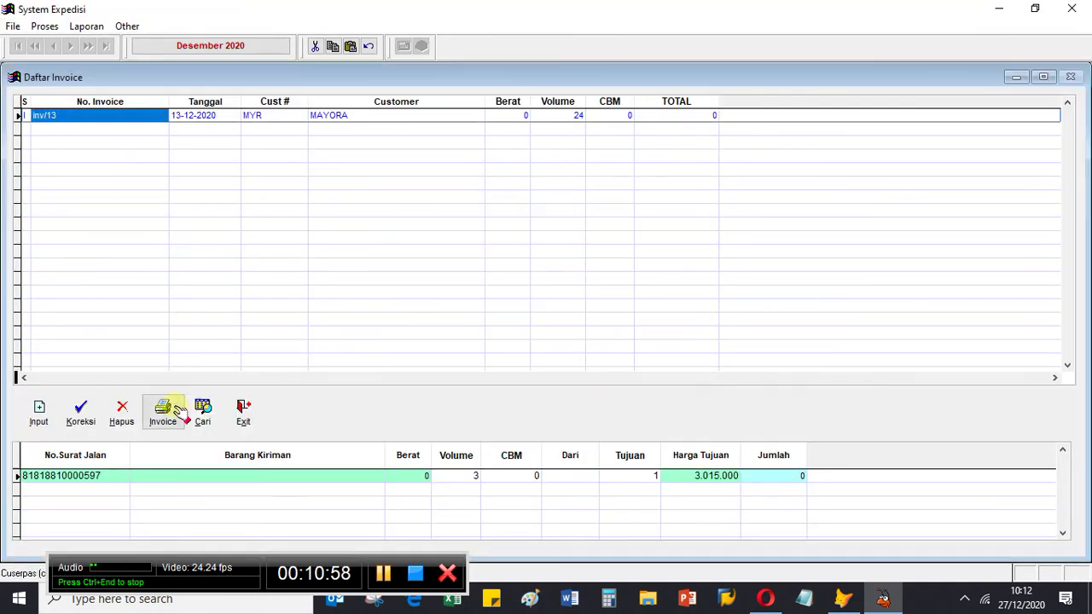
pyautogui.click(243, 413)
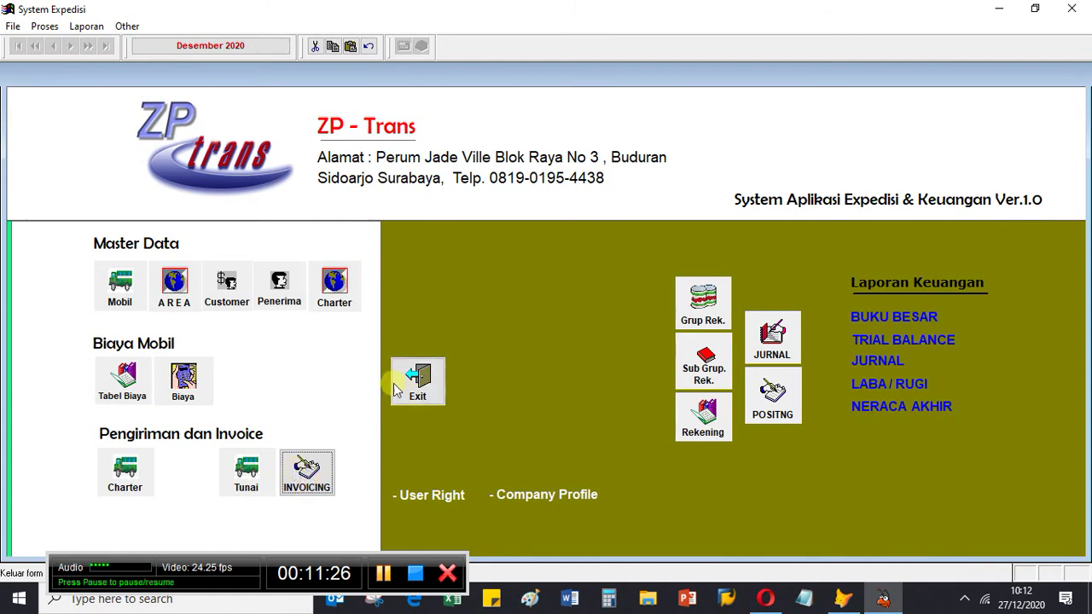
# Step: Open the User Right list and examine the Admin user's login and employee name entries
pyautogui.click(423, 496)
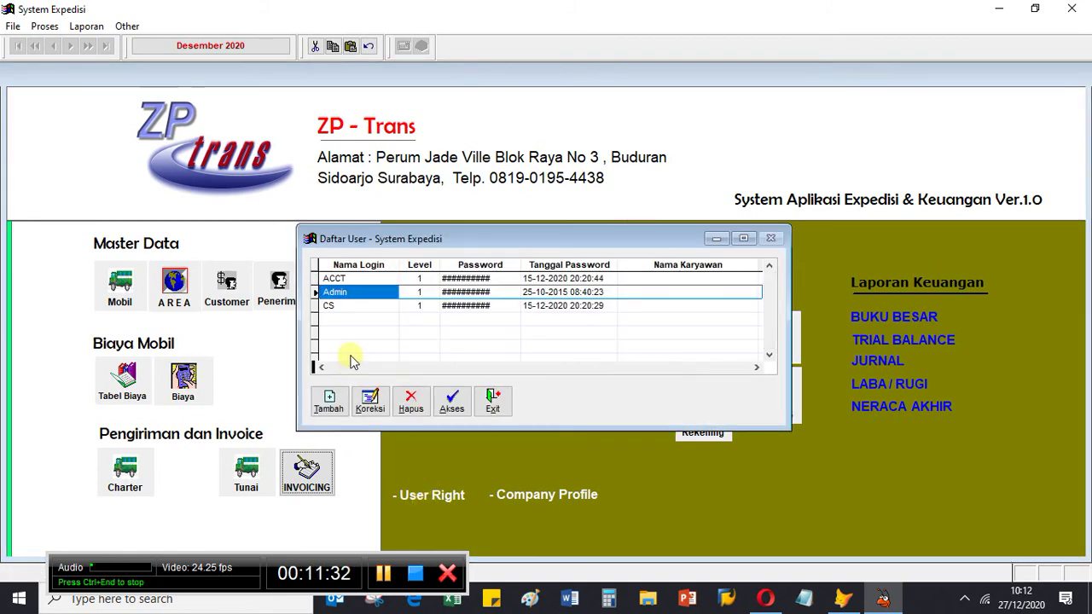
pyautogui.click(657, 293)
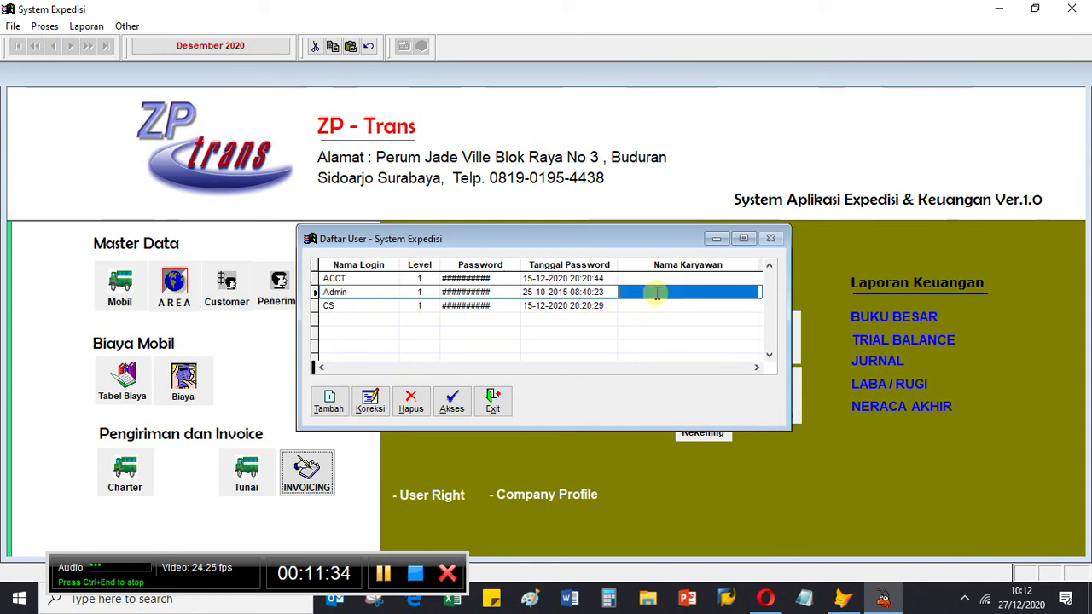
pyautogui.click(384, 291)
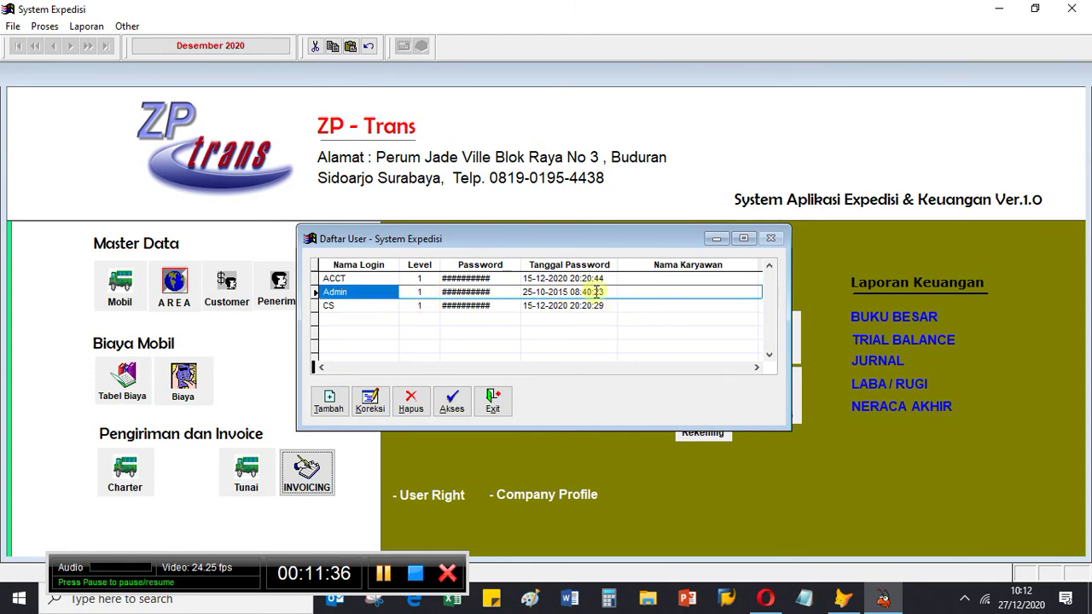
pyautogui.click(646, 292)
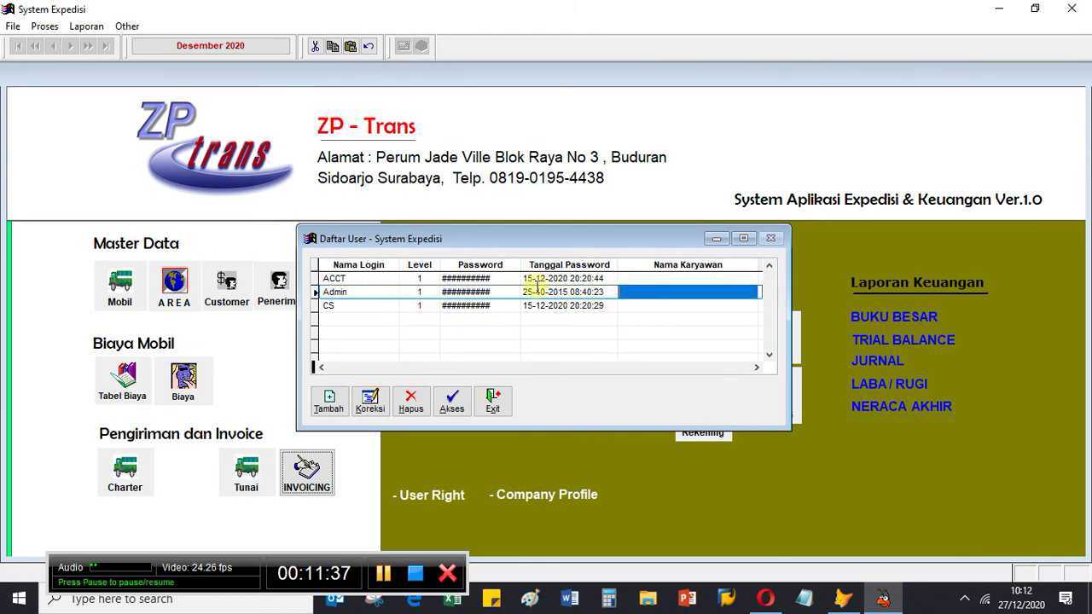
pyautogui.click(375, 291)
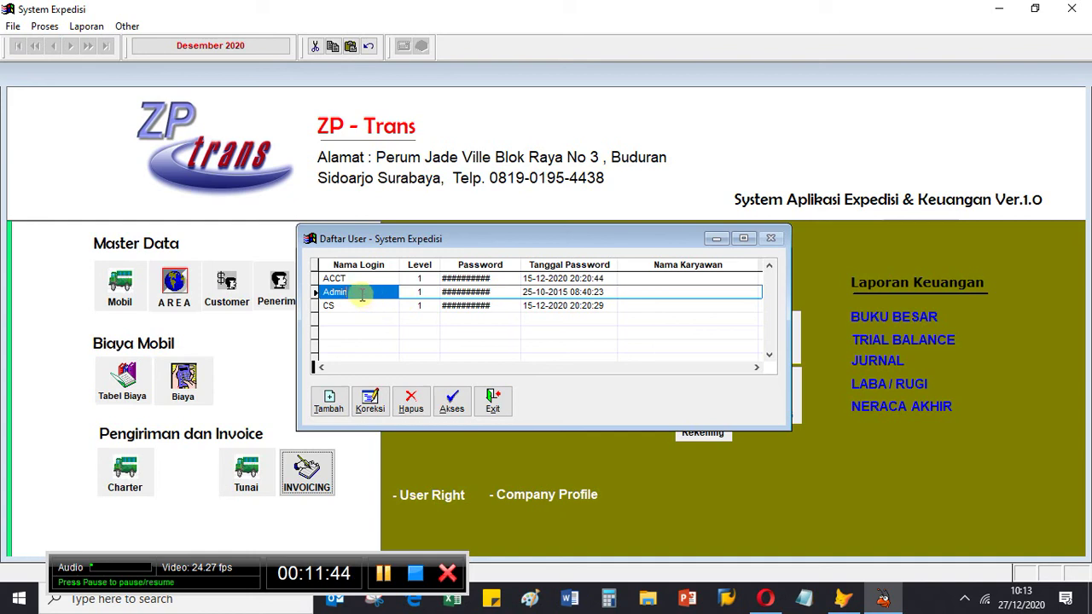
# Step: Open the access rights of the Admin user, review the permissions for all submenus and close the window
pyautogui.click(450, 408)
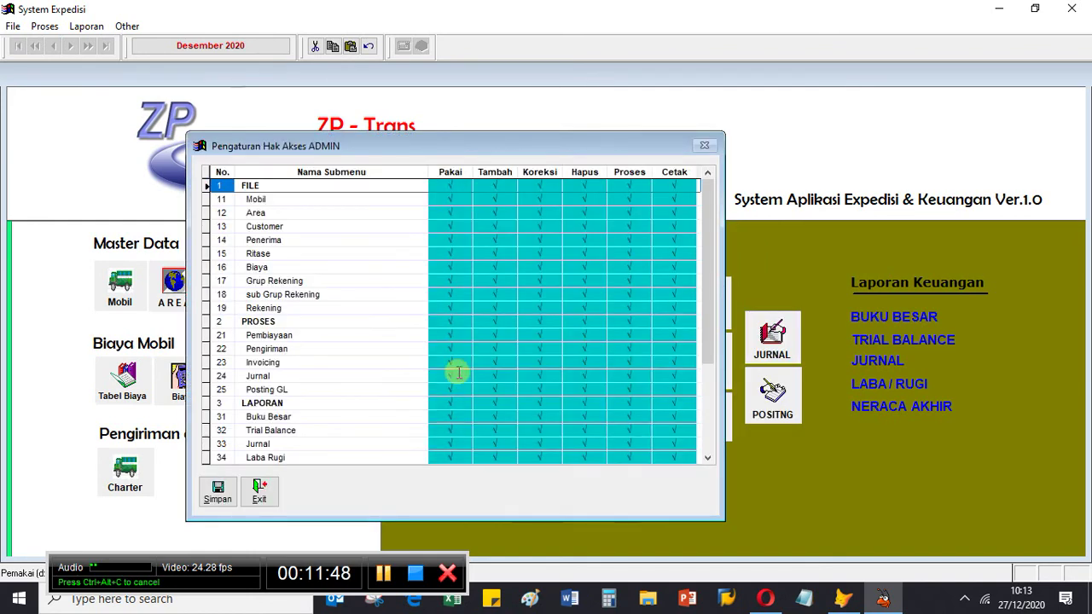
pyautogui.scroll(-1, 495, 309)
pyautogui.scroll(-3, 487, 317)
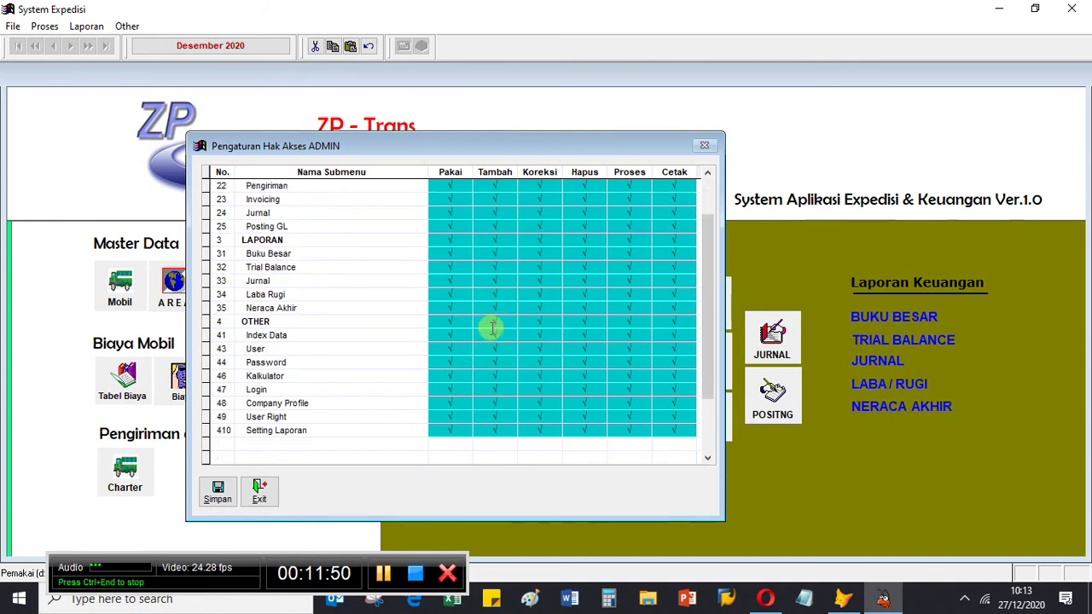
pyautogui.scroll(3, 401, 343)
pyautogui.scroll(1, 398, 344)
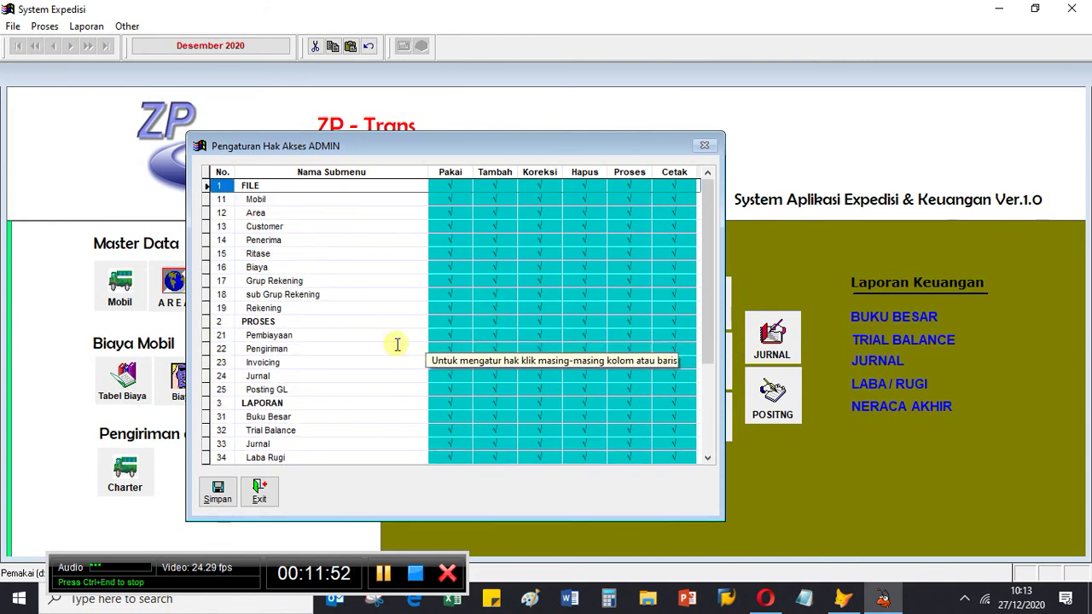
pyautogui.scroll(-4, 285, 215)
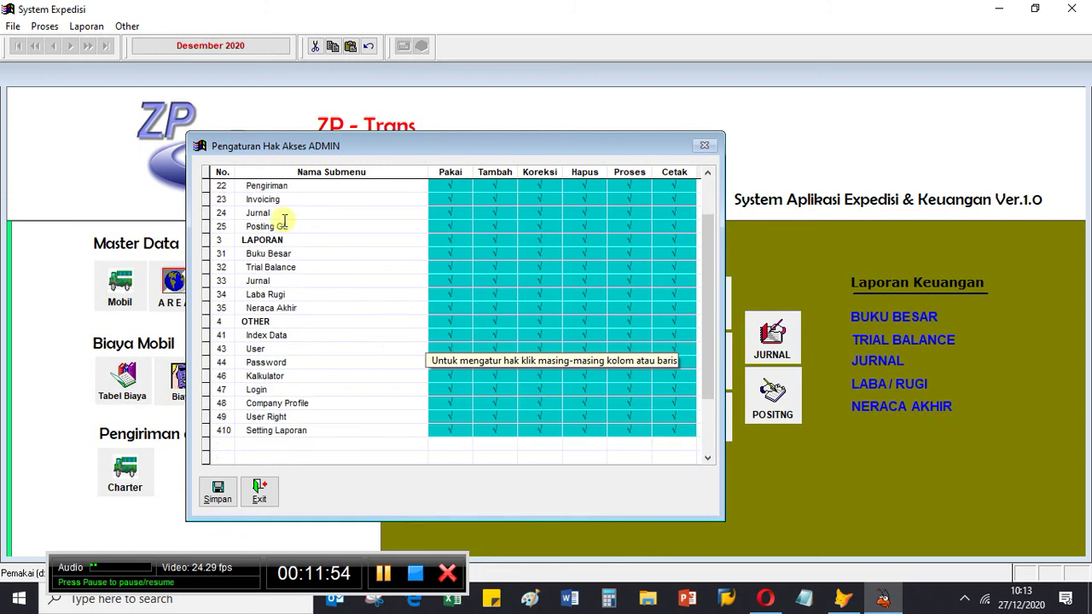
pyautogui.scroll(6, 289, 393)
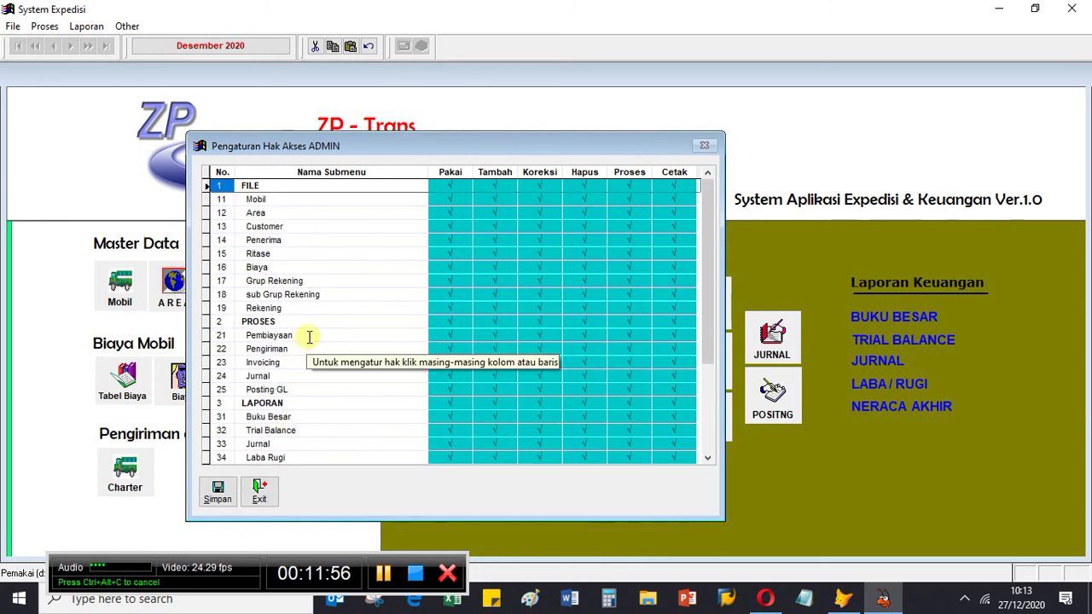
pyautogui.scroll(-4, 294, 219)
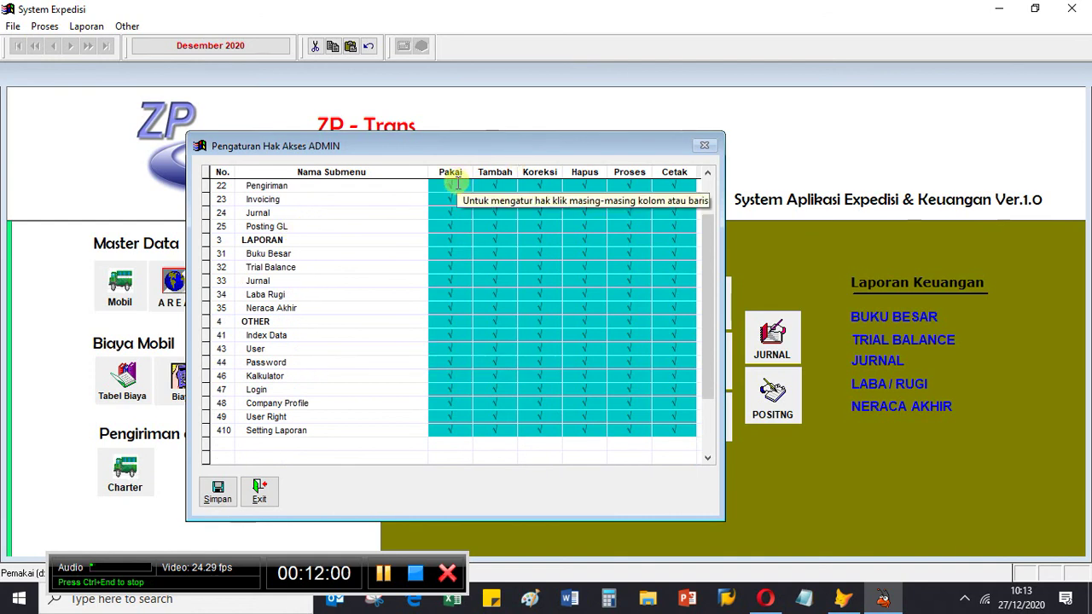
pyautogui.click(260, 491)
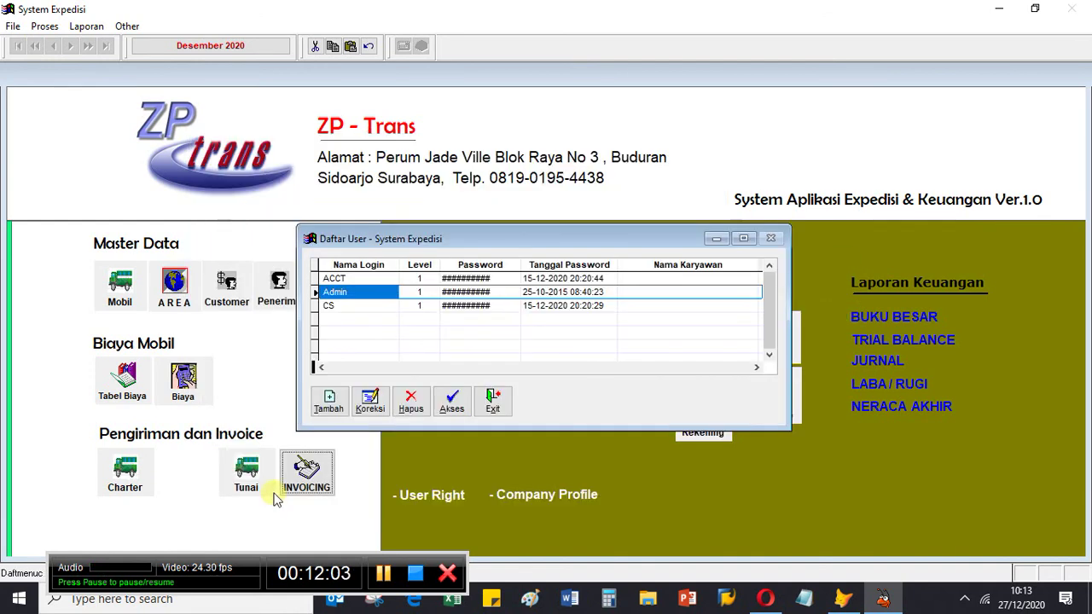
# Step: Grant and revoke the ACCT user's access rights for Mobil, save the settings and close the user list
pyautogui.click(359, 280)
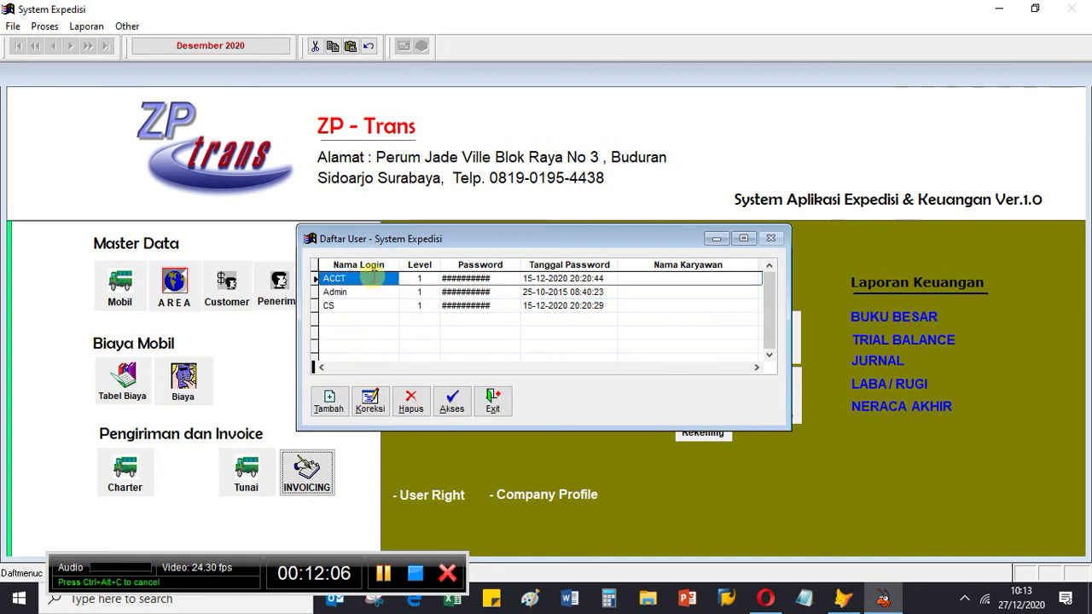
pyautogui.click(452, 401)
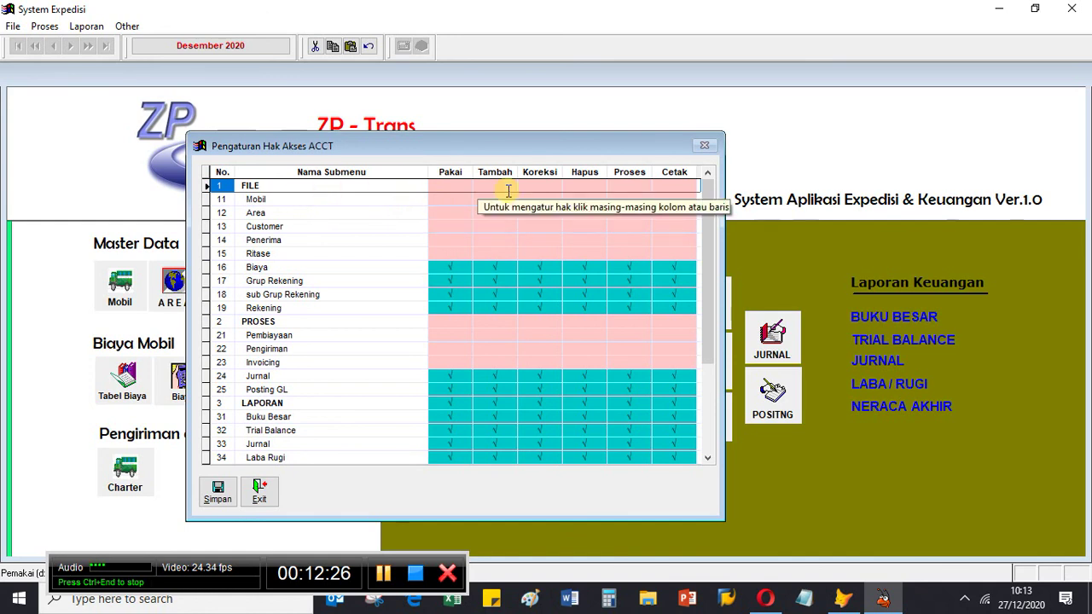
pyautogui.click(447, 197)
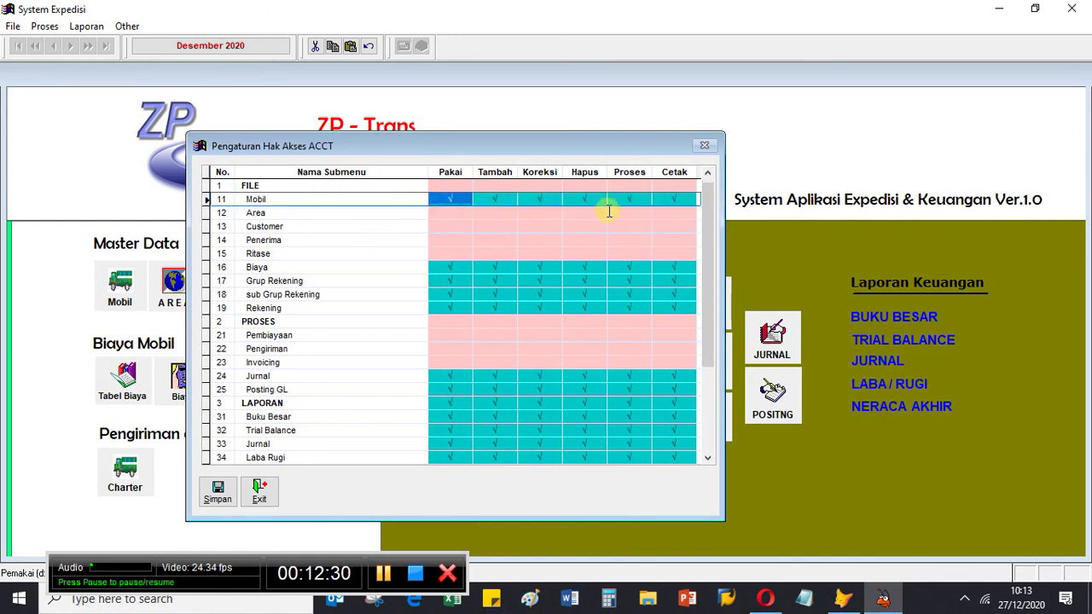
pyautogui.click(443, 198)
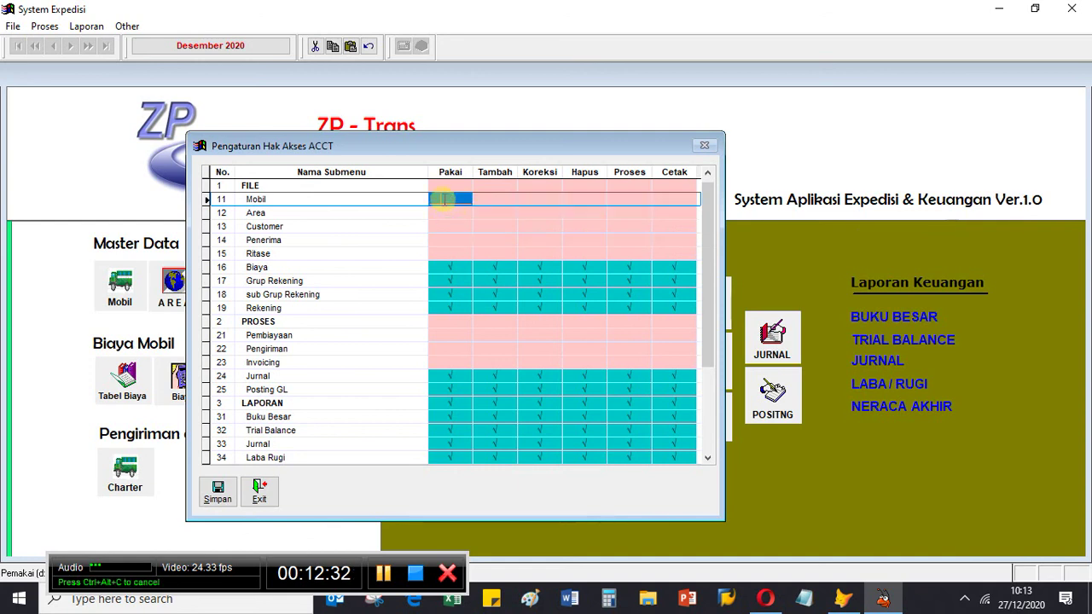
pyautogui.click(218, 491)
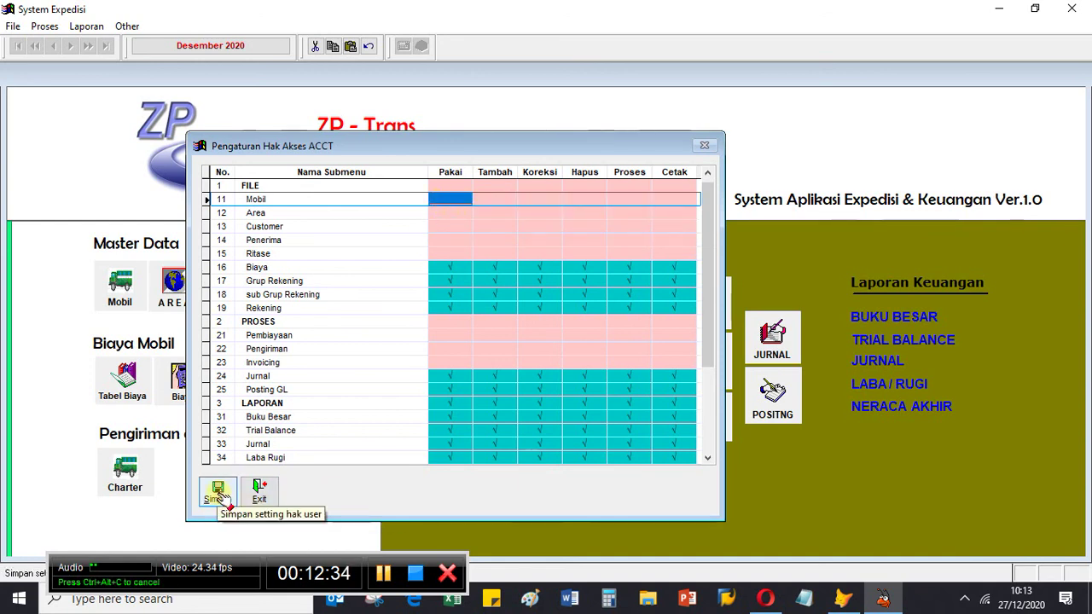
pyautogui.click(503, 406)
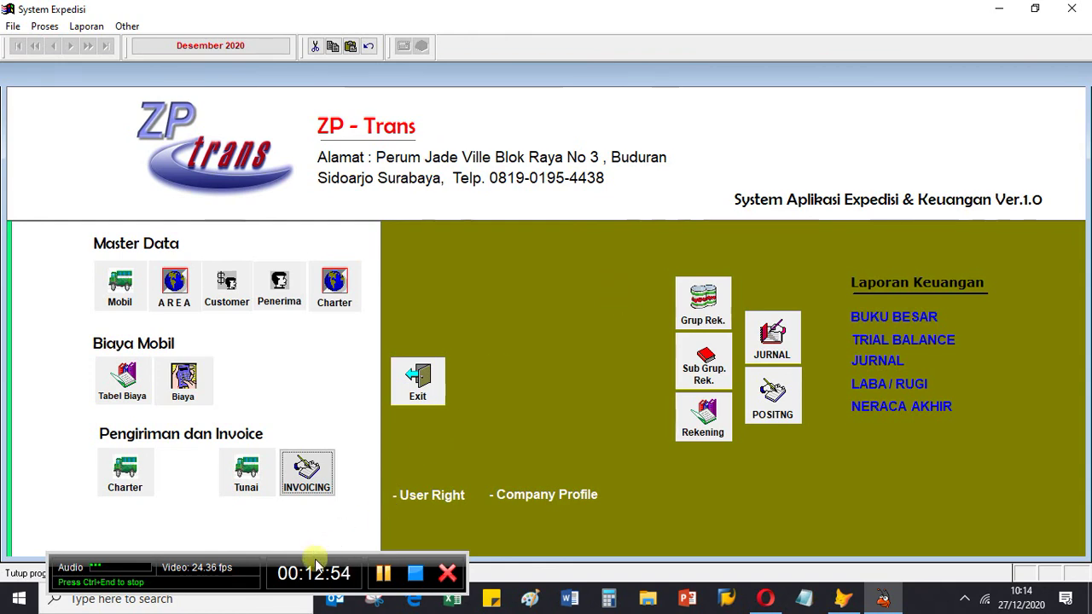
# Step: Switch to the Opera browser, open the My Profile page of aplikasiexpedisi.com and examine the developer's contact details and reference sites
pyautogui.moveTo(317, 564); pyautogui.dragTo(286, 559)
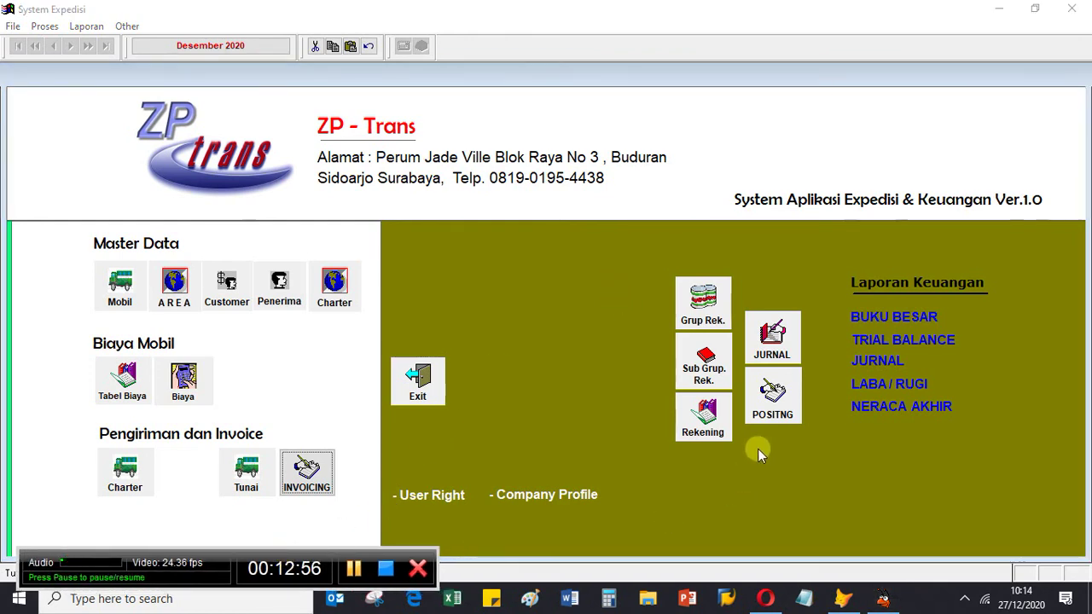
pyautogui.click(765, 598)
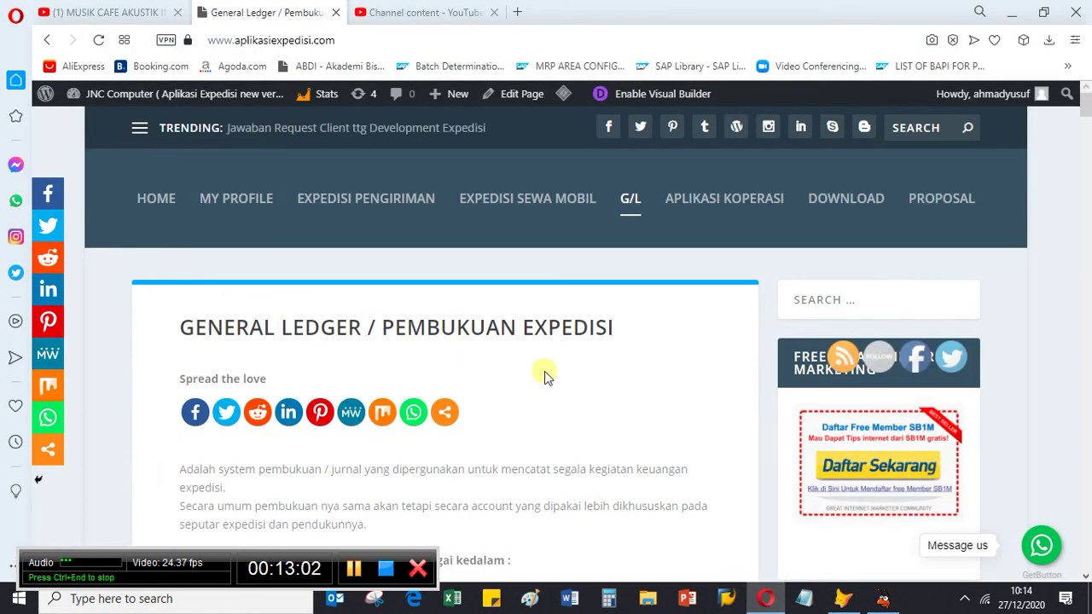
pyautogui.click(228, 199)
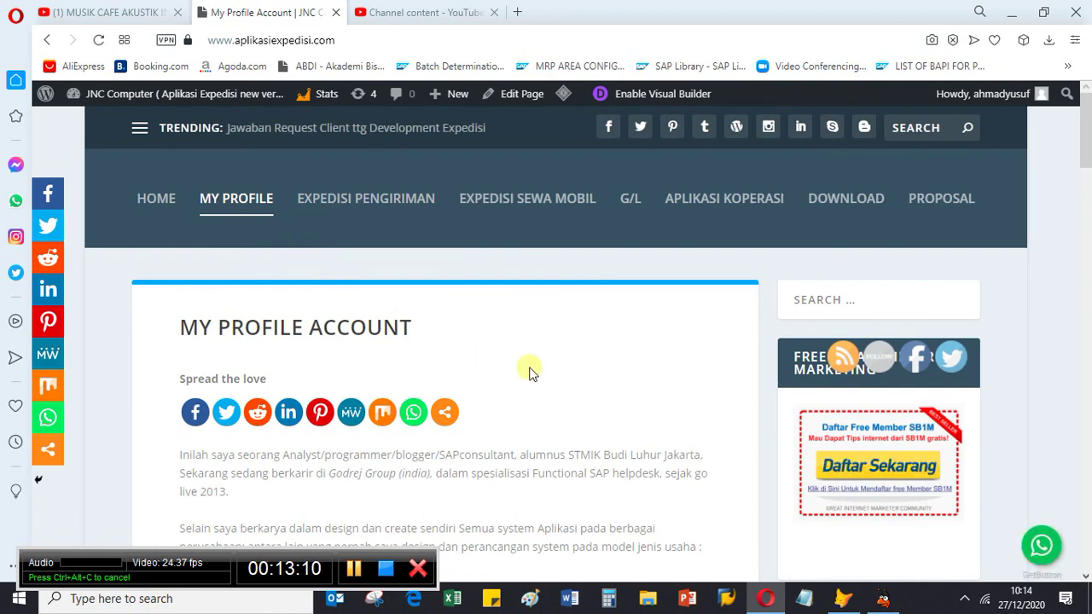
pyautogui.scroll(-15, 529, 371)
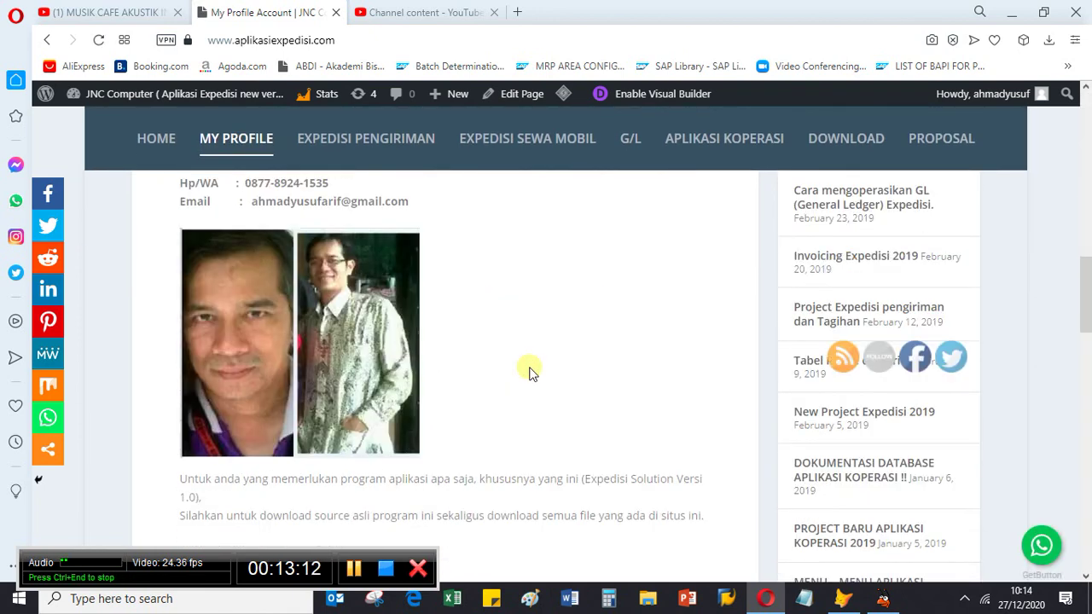
pyautogui.scroll(2, 529, 371)
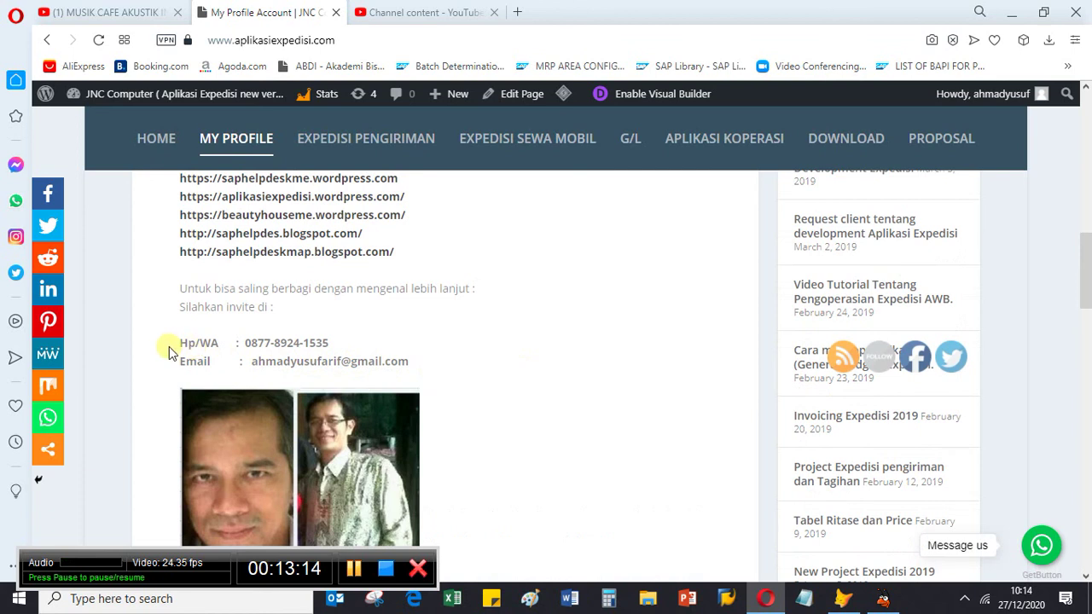
pyautogui.moveTo(175, 344); pyautogui.dragTo(420, 360)
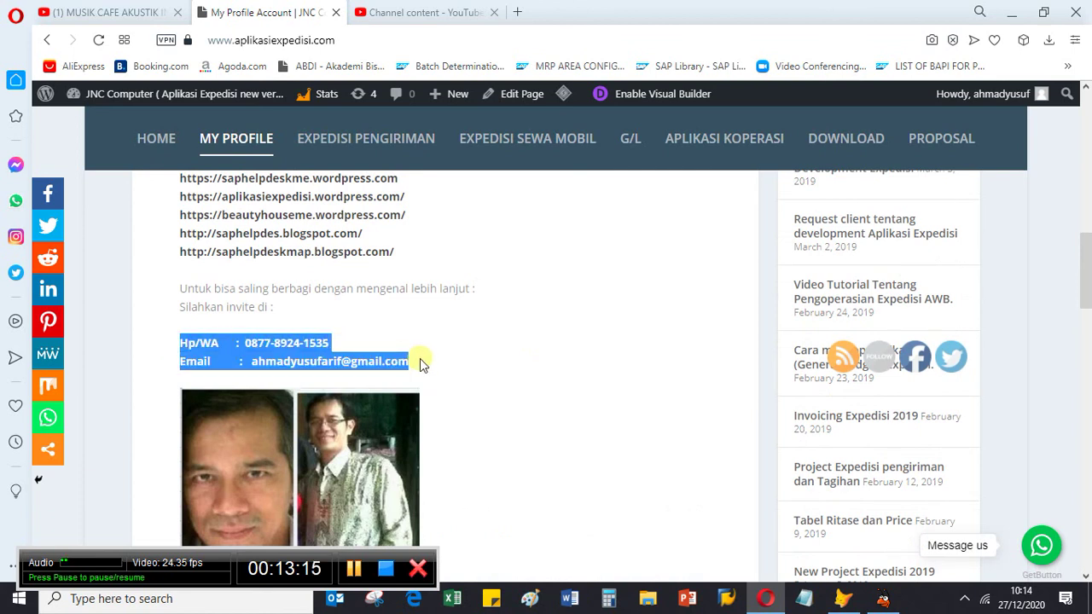
pyautogui.click(477, 335)
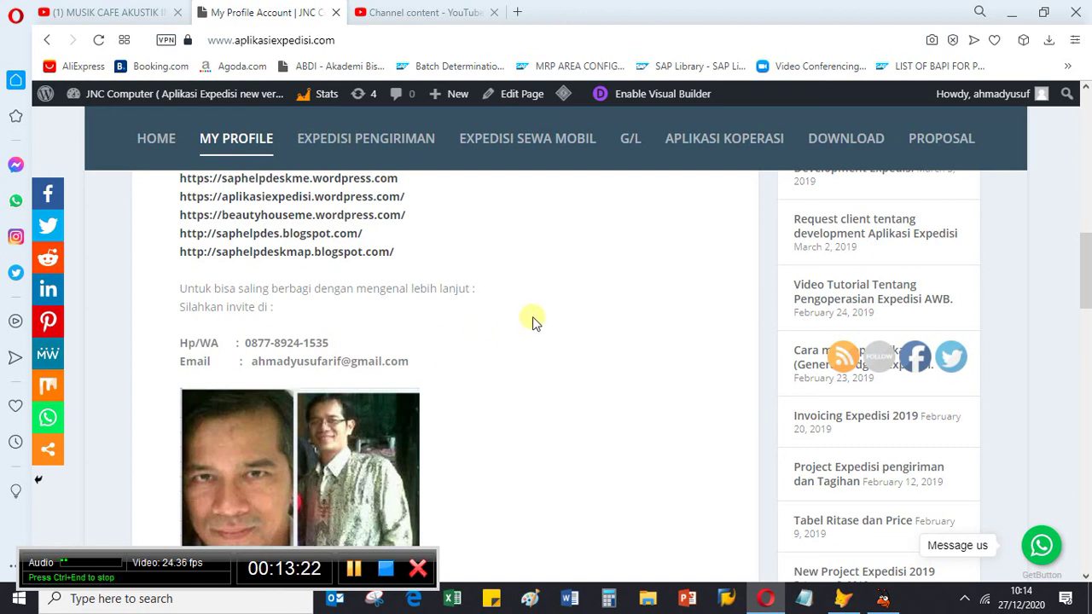
pyautogui.scroll(3, 560, 323)
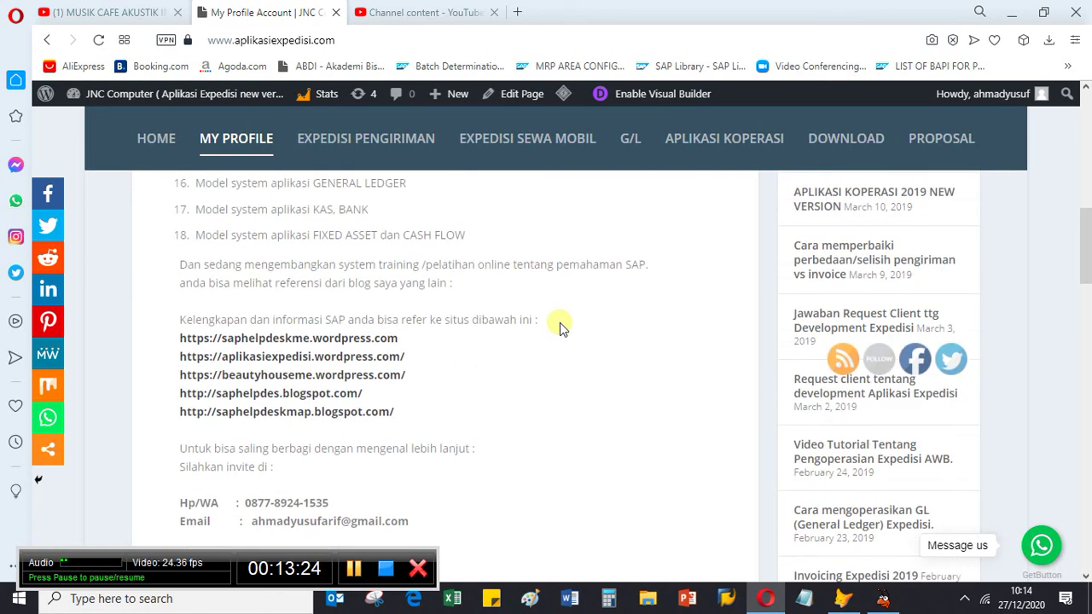